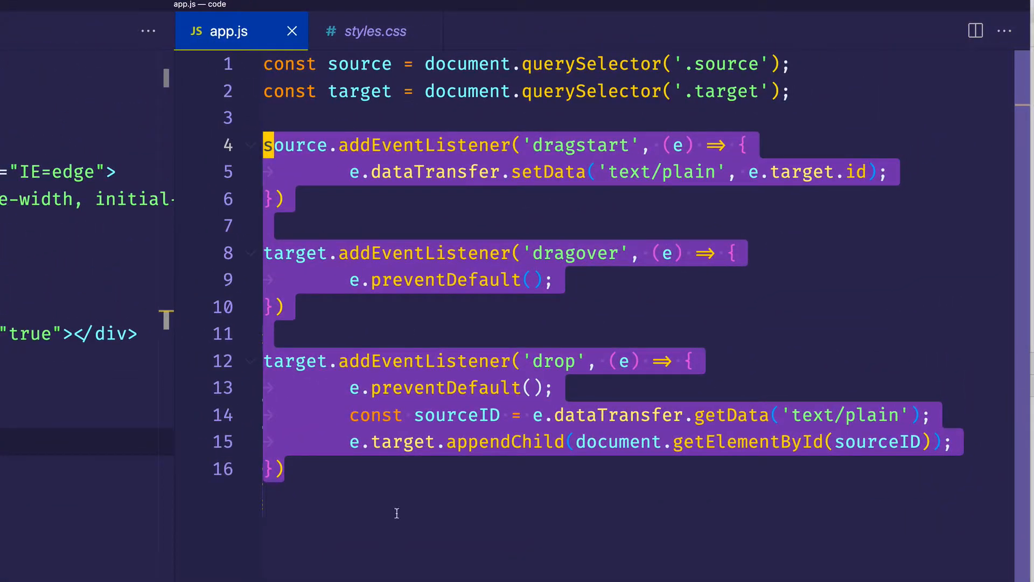
# Clear the selection of the handler code in app.js.
pyautogui.click(485, 469)
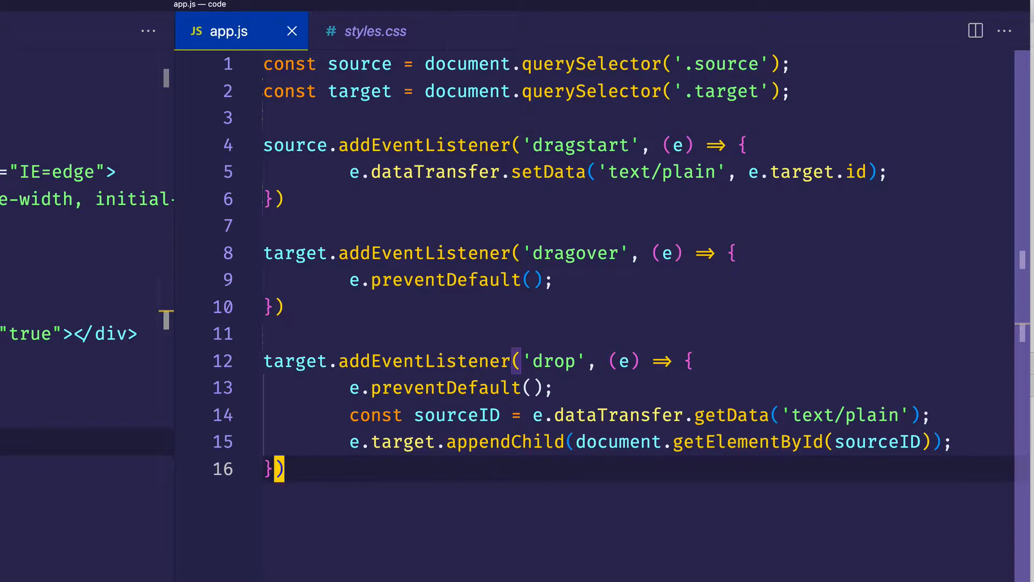
# Focus the index.html editor group with Ctrl+1.
pyautogui.hotkey('ctrl', '1')
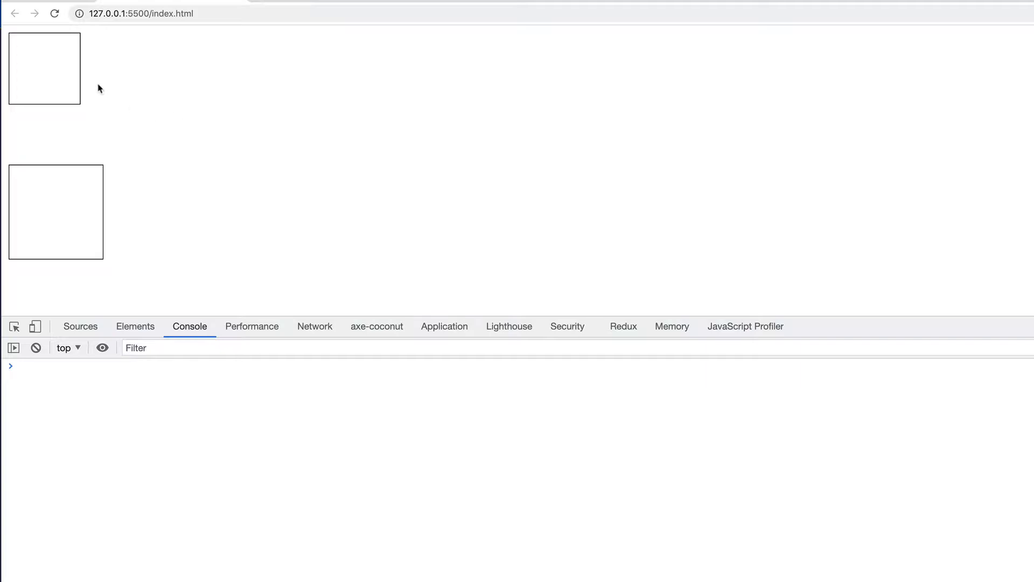
# Test-drag the top box around the page, then return to the code editor.
pyautogui.moveTo(56, 71); pyautogui.dragTo(72, 76)
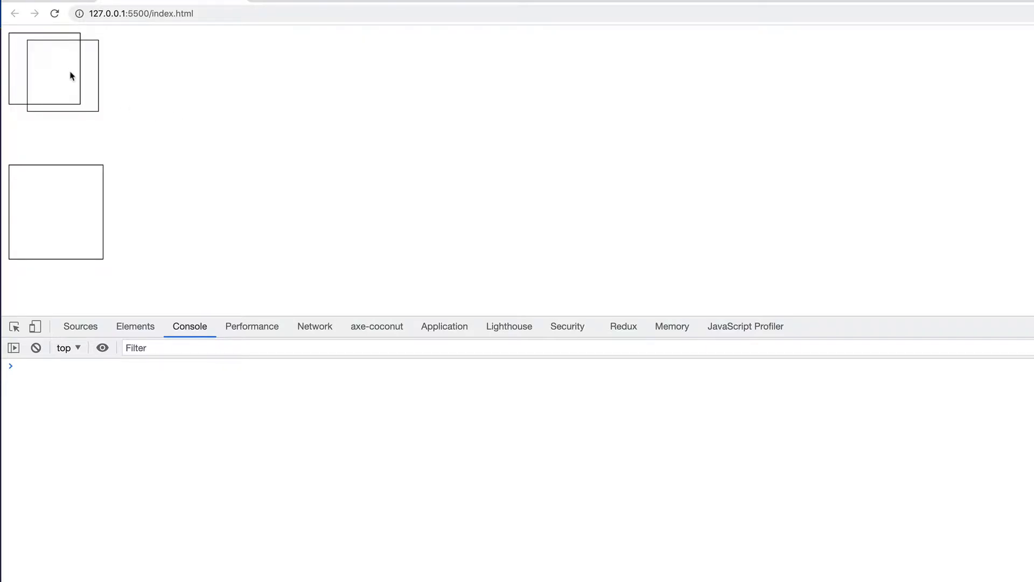
pyautogui.moveTo(71, 77)
pyautogui.mouseDown()
pyautogui.moveTo(58, 84)
pyautogui.moveTo(65, 199)
pyautogui.mouseUp()
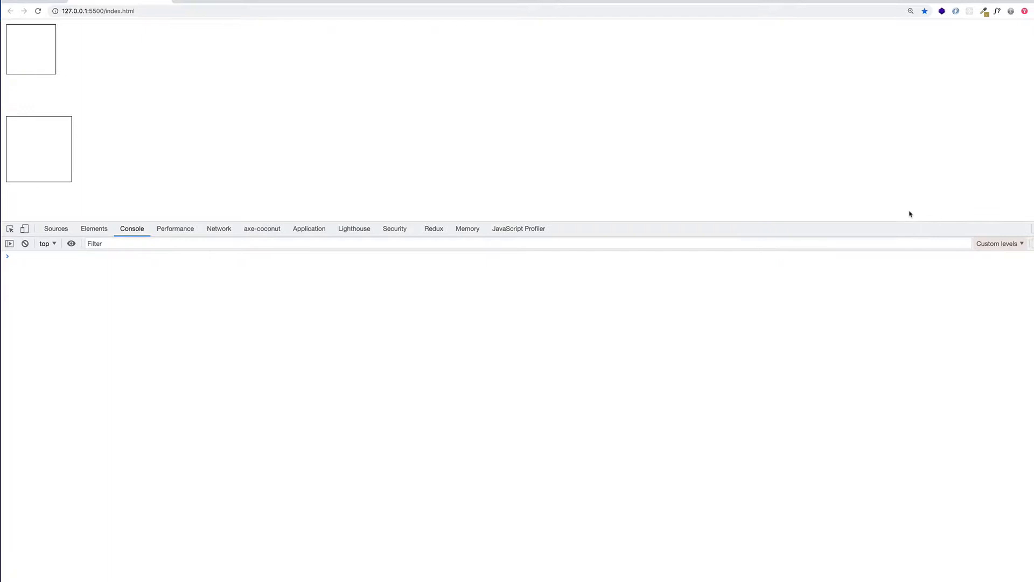
pyautogui.press('super+Tab')
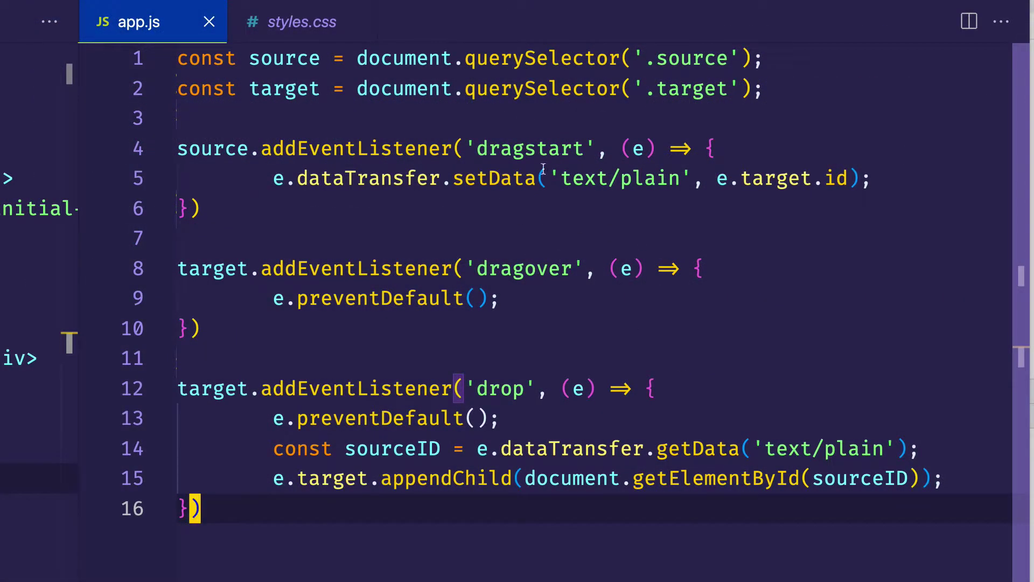
# Add e.target.style.opacity = 0.3 to the dragstart handler and save app.js.
pyautogui.click(892, 185)
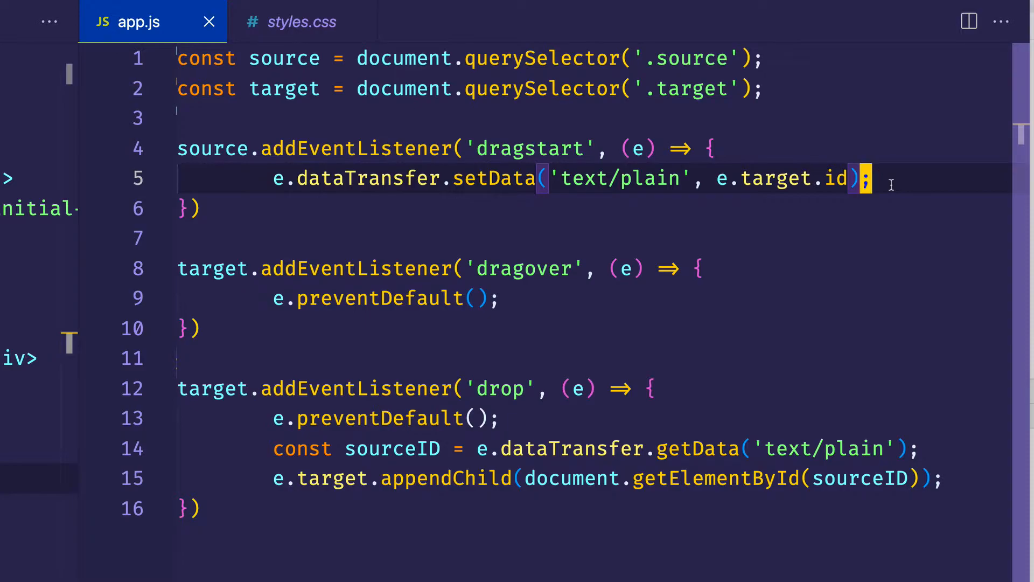
pyautogui.press('Return')
pyautogui.write('e')
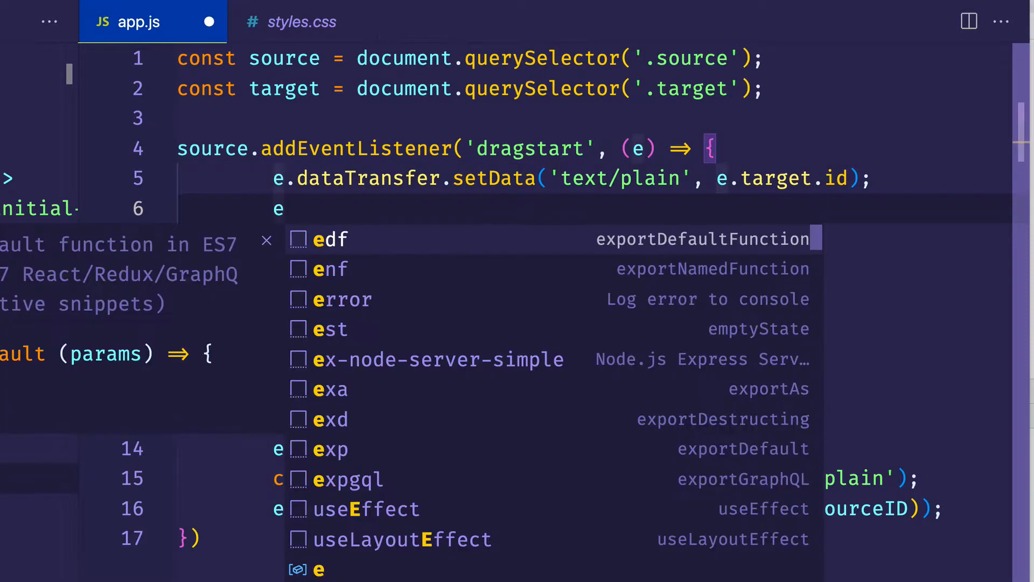
pyautogui.write('.tar')
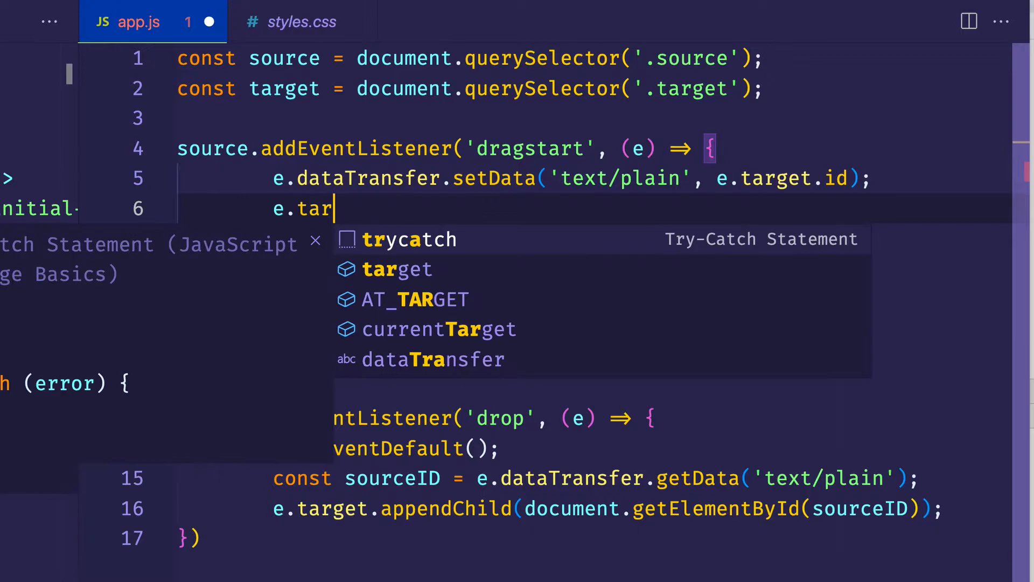
pyautogui.write('get')
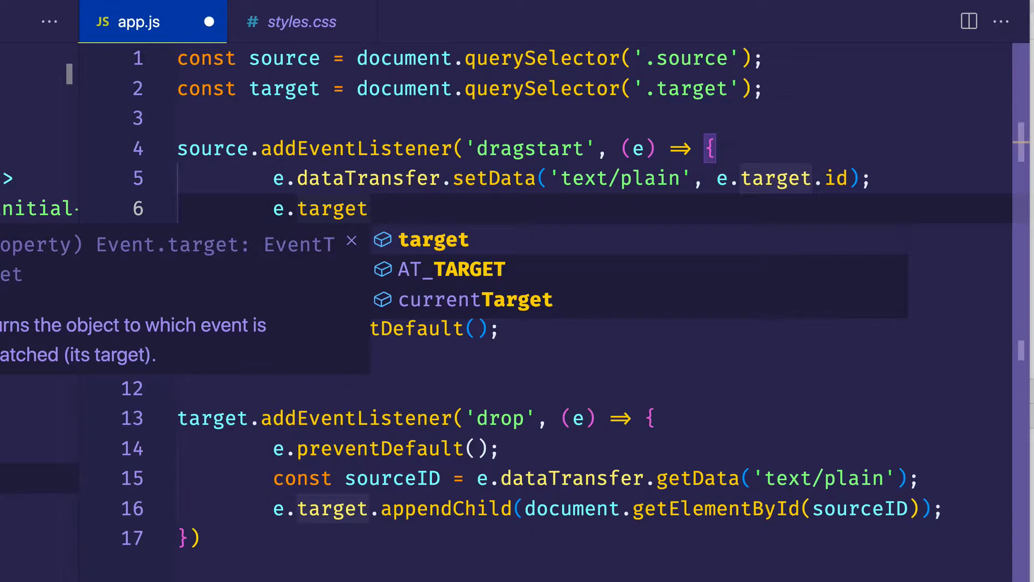
pyautogui.write('.')
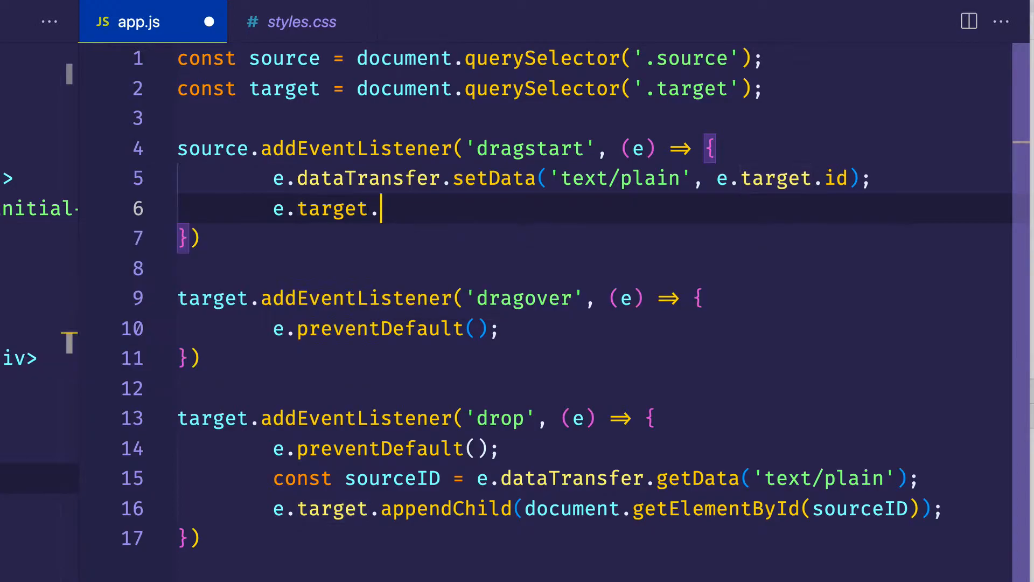
pyautogui.write('style.')
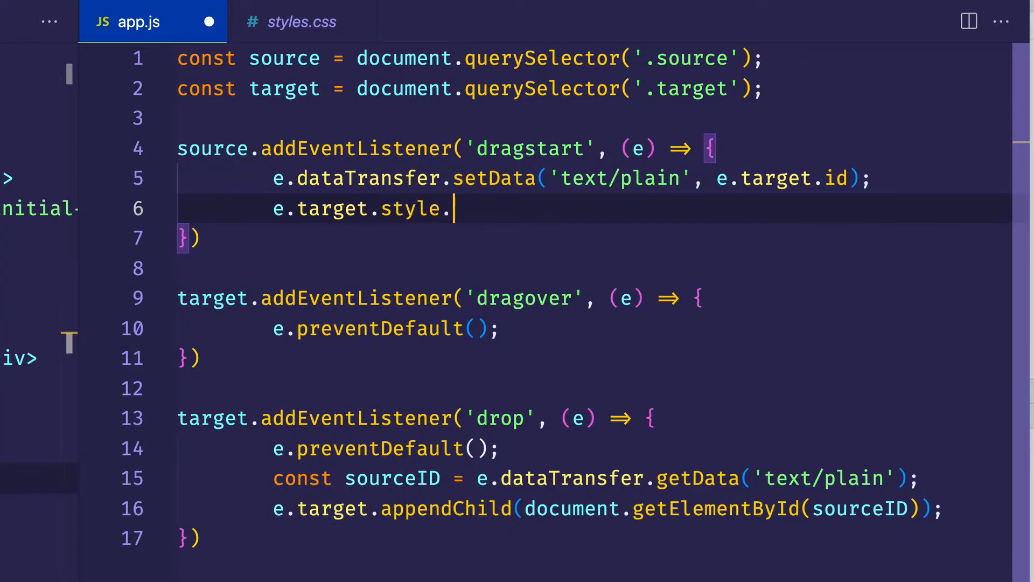
pyautogui.write('opacity')
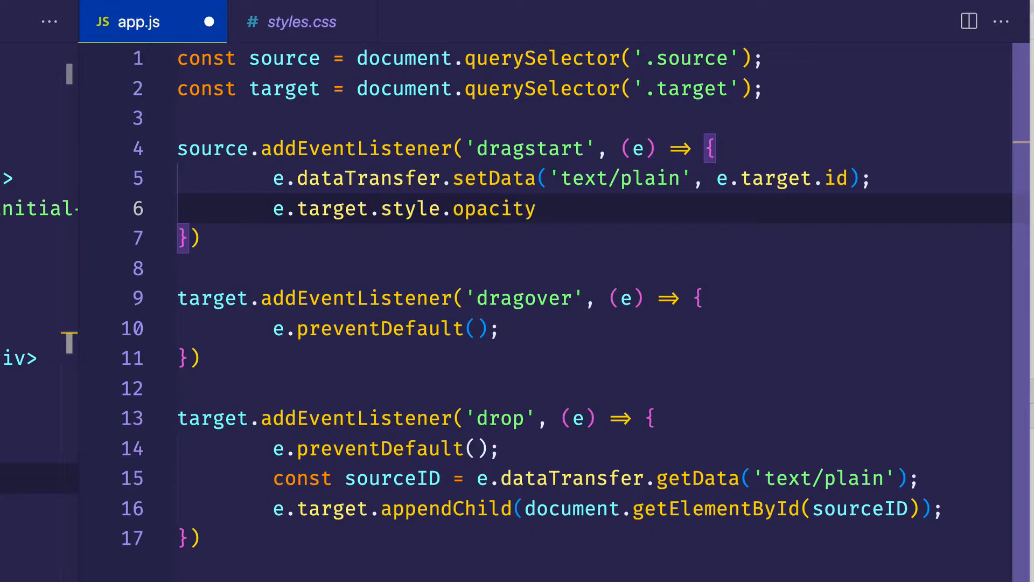
pyautogui.write(' = ')
pyautogui.write('0')
pyautogui.write('.3;')
pyautogui.press('Escape')
pyautogui.hotkey('ctrl', 's')
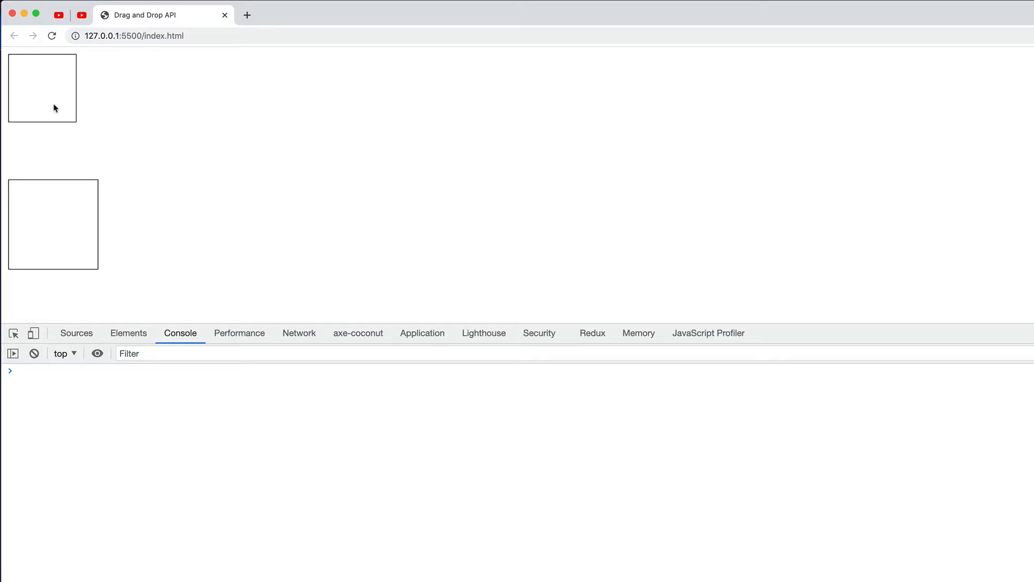
# Drag the faded top box over the drop box and back out, then return to the editor.
pyautogui.moveTo(49, 98)
pyautogui.mouseDown()
pyautogui.moveTo(93, 124)
pyautogui.moveTo(63, 112)
pyautogui.mouseUp()
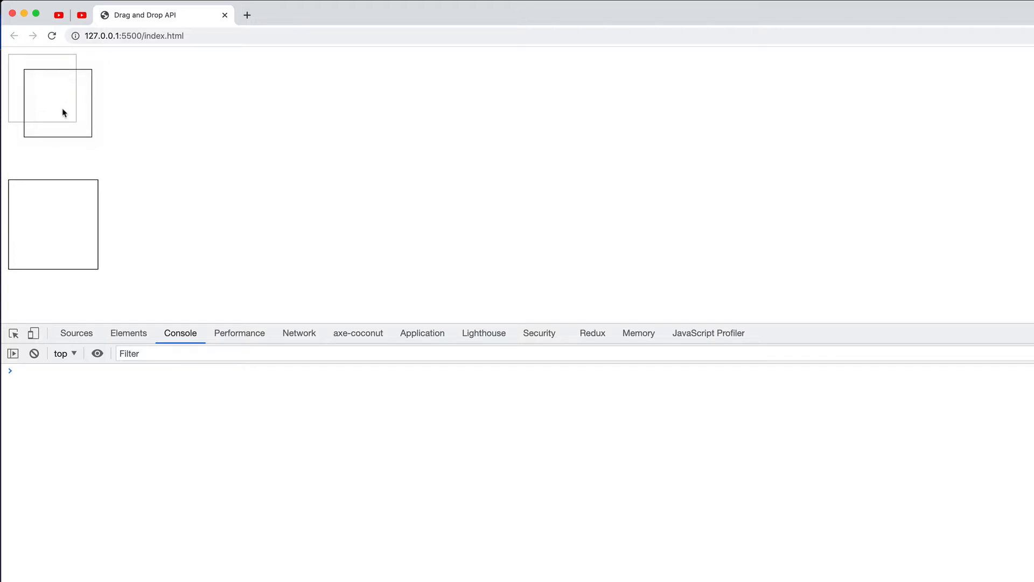
pyautogui.moveTo(65, 112); pyautogui.dragTo(156, 140)
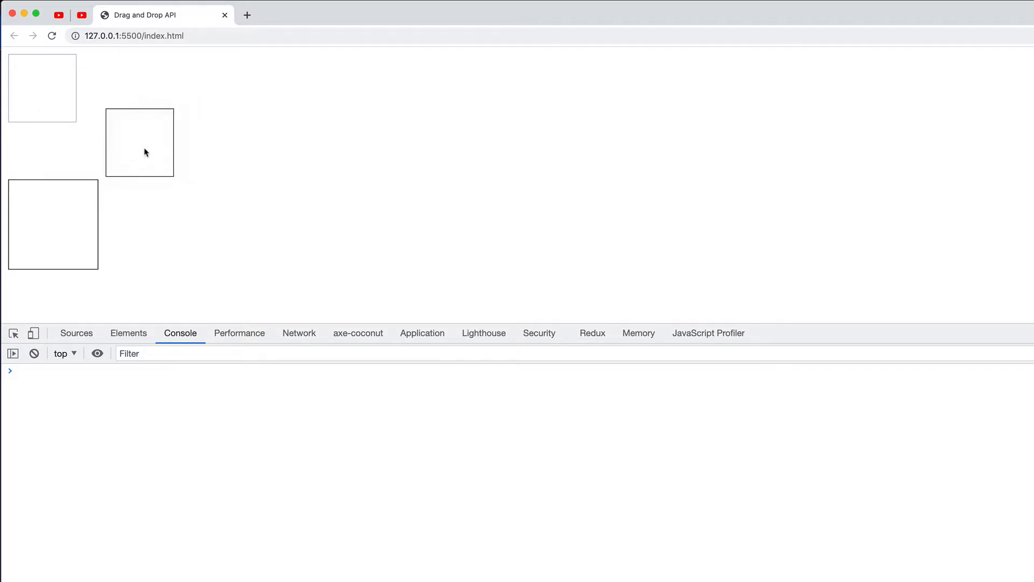
pyautogui.moveTo(157, 139); pyautogui.dragTo(73, 207)
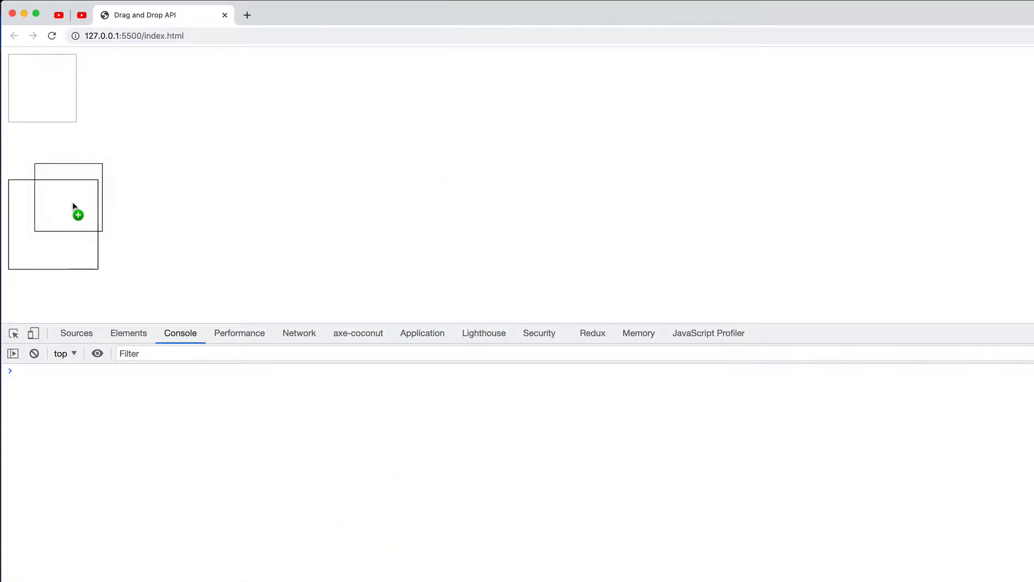
pyautogui.moveTo(74, 207); pyautogui.dragTo(111, 144)
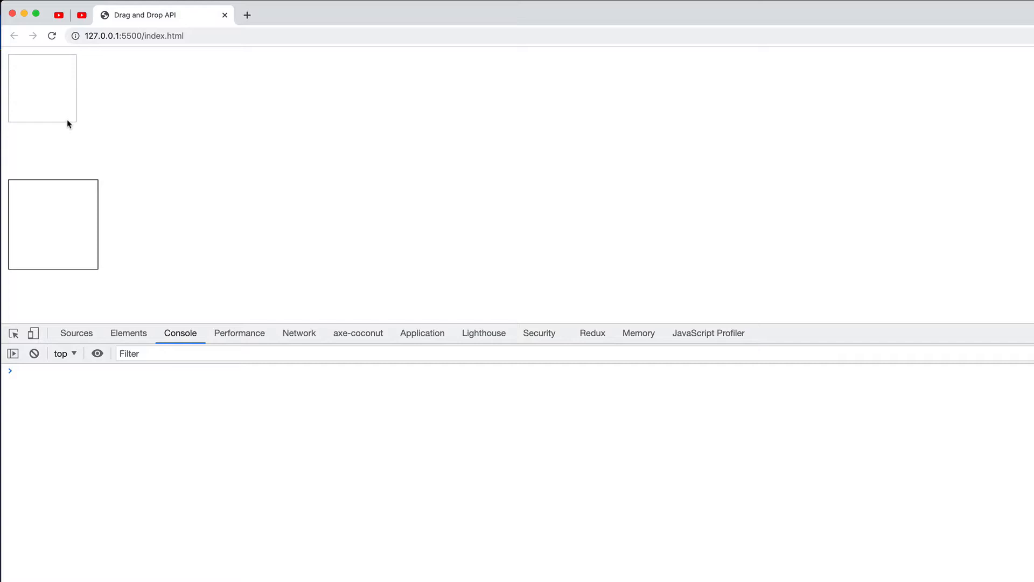
pyautogui.click(869, 535)
pyautogui.press('super+Tab')
pyautogui.press('super+Tab')
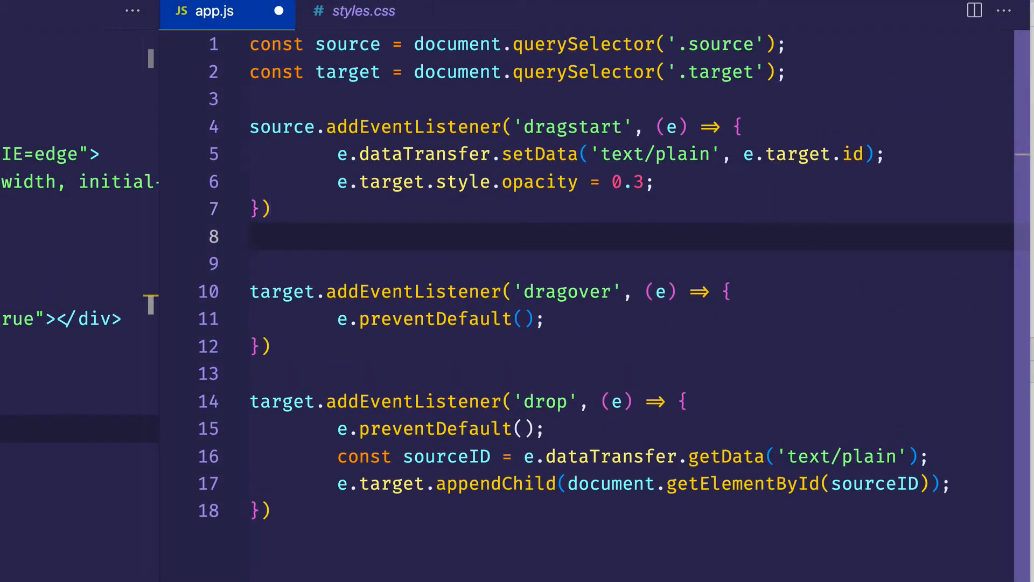
# Add a dragend listener on source restoring opacity to 1 and save app.js.
pyautogui.press('Return')
pyautogui.write('sour')
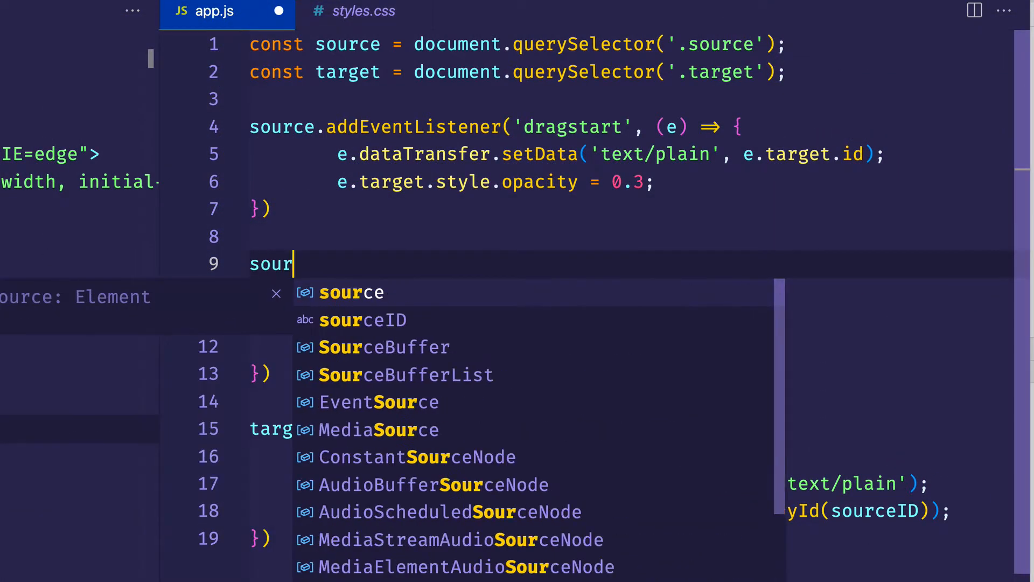
pyautogui.write('ce.')
pyautogui.press('Return')
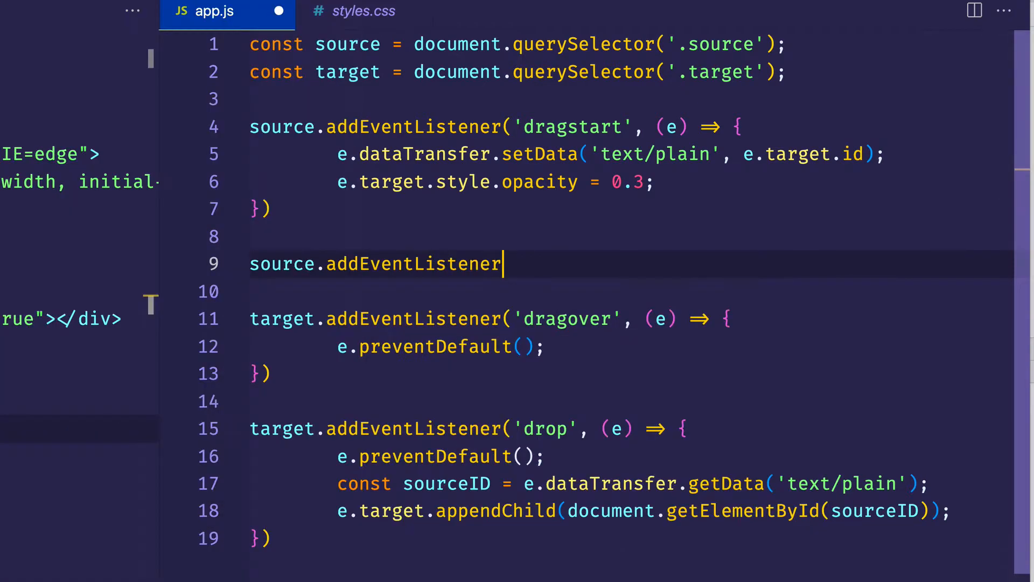
pyautogui.write("('")
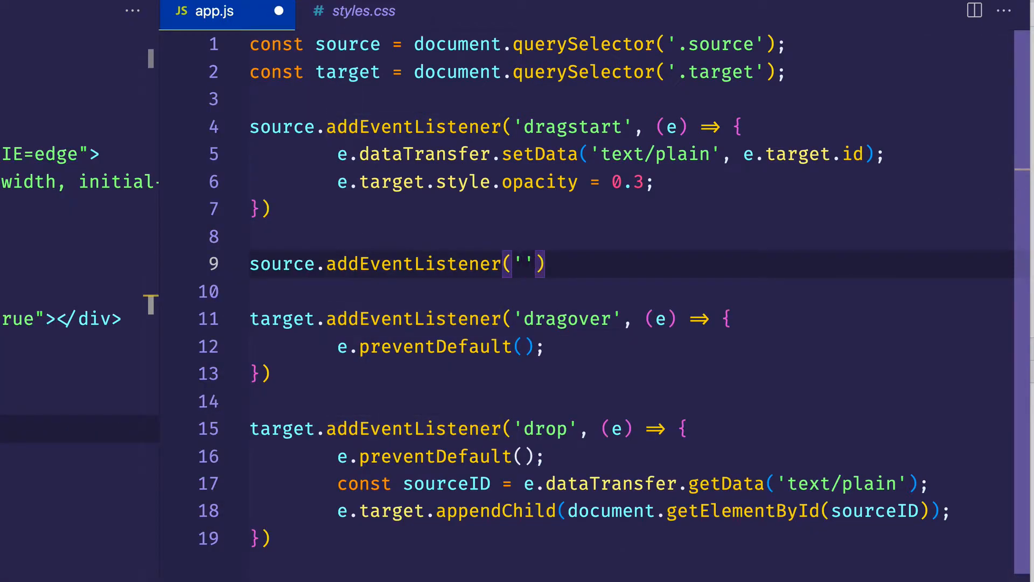
pyautogui.write('dragend')
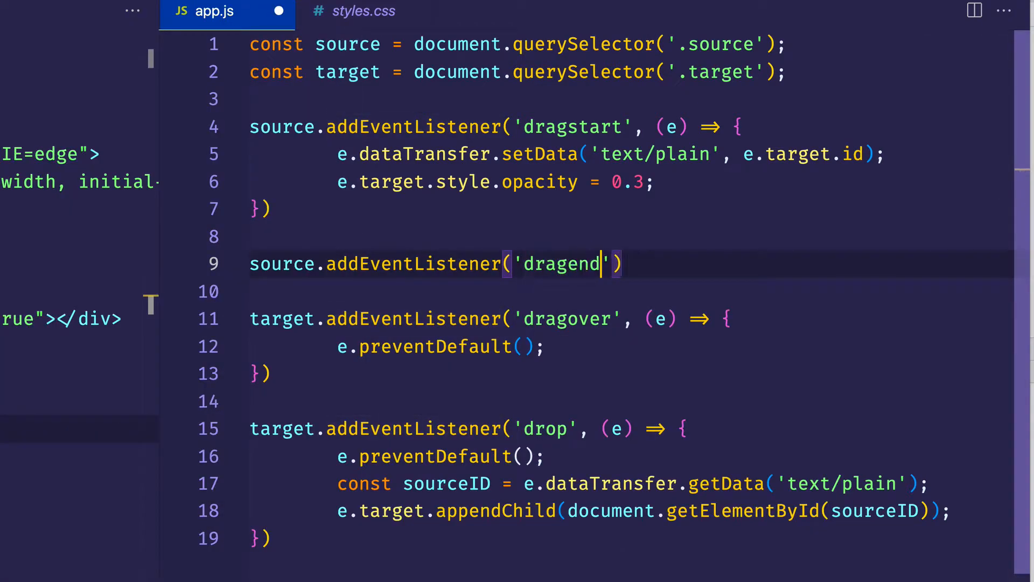
pyautogui.write("', ")
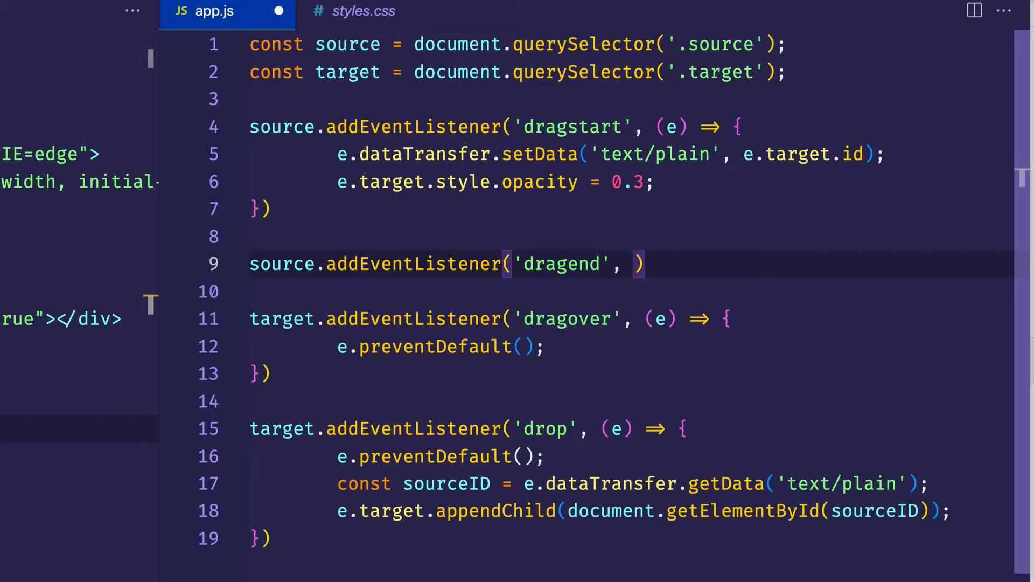
pyautogui.write('(e')
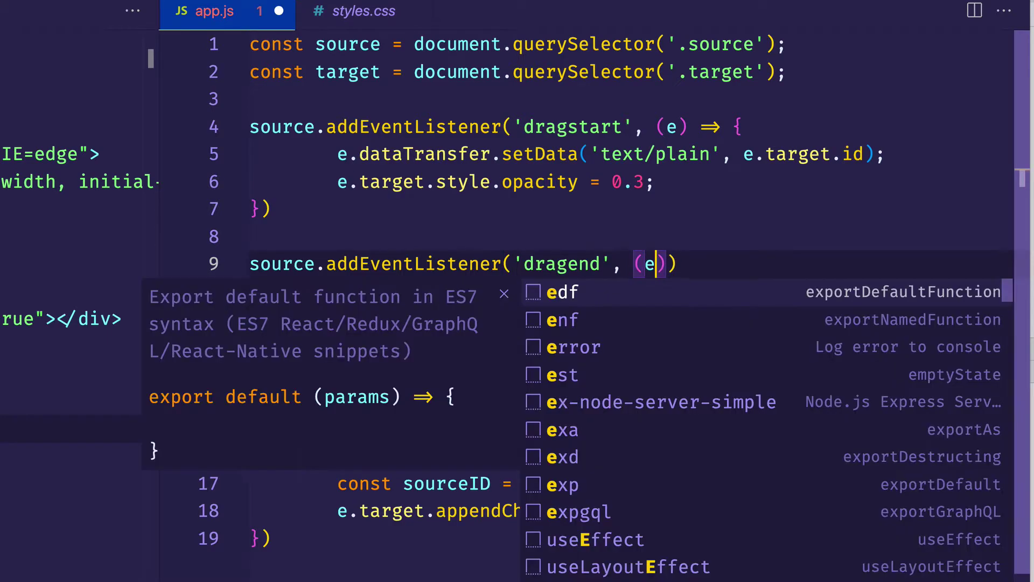
pyautogui.press('Escape')
pyautogui.write(') =')
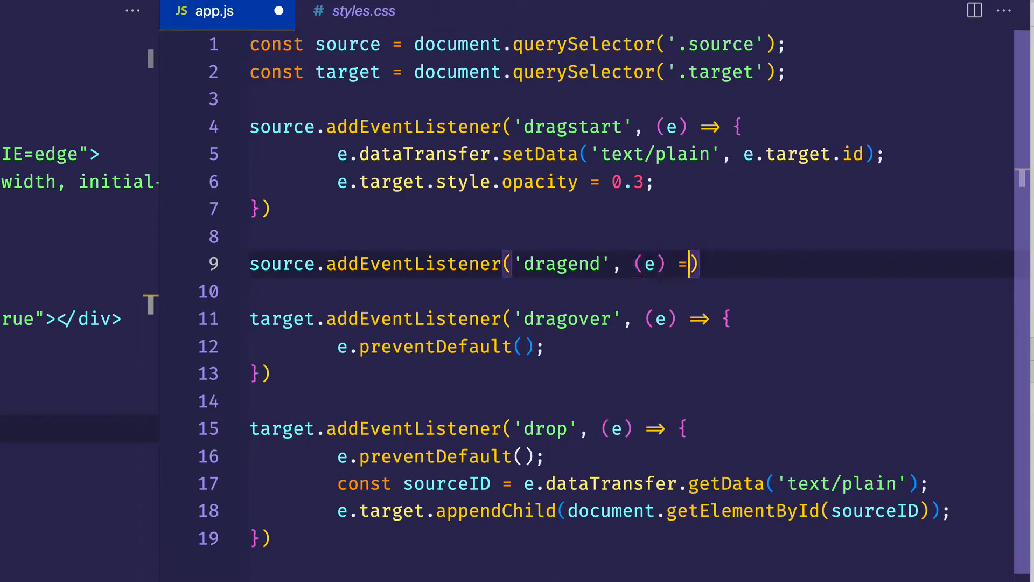
pyautogui.write('> {')
pyautogui.press('Return')
pyautogui.write('e.ta')
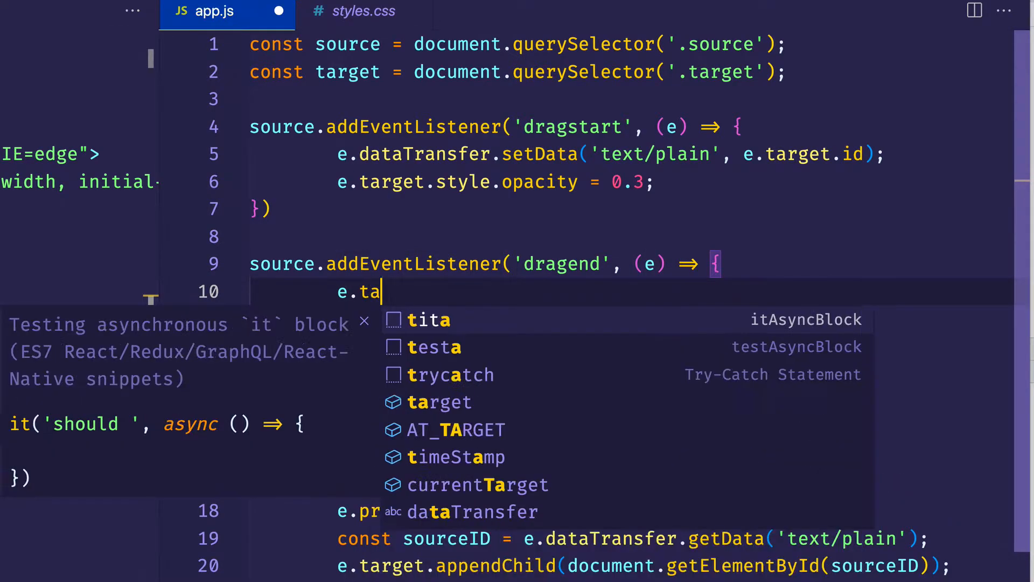
pyautogui.write('rget.style')
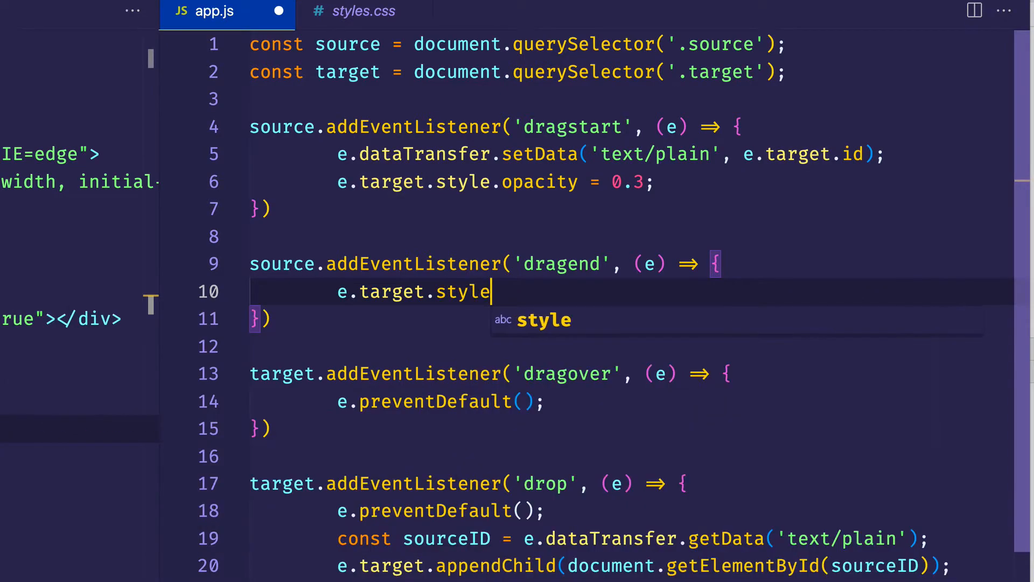
pyautogui.write('.opaci')
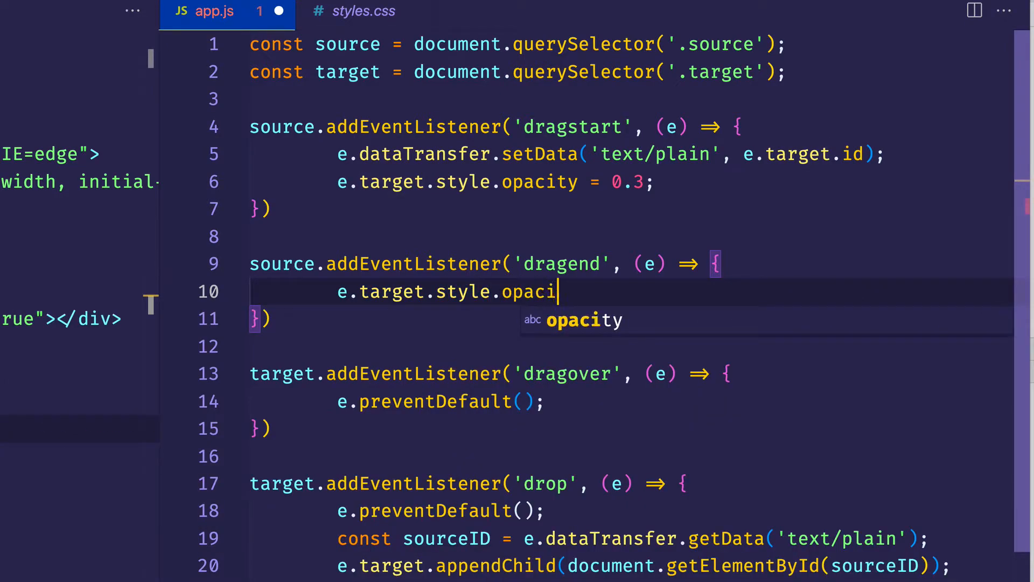
pyautogui.write('ty')
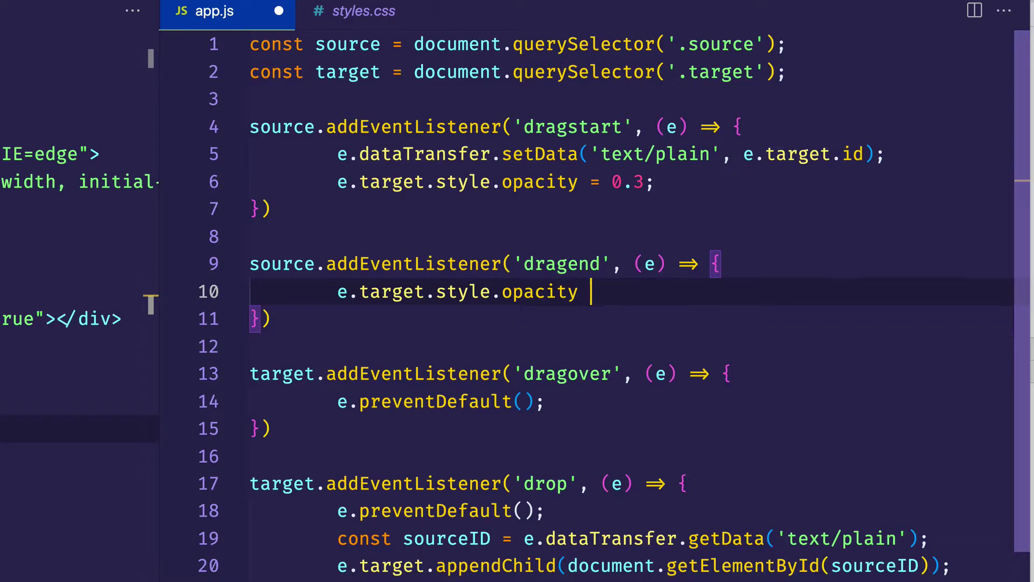
pyautogui.write(' = 1')
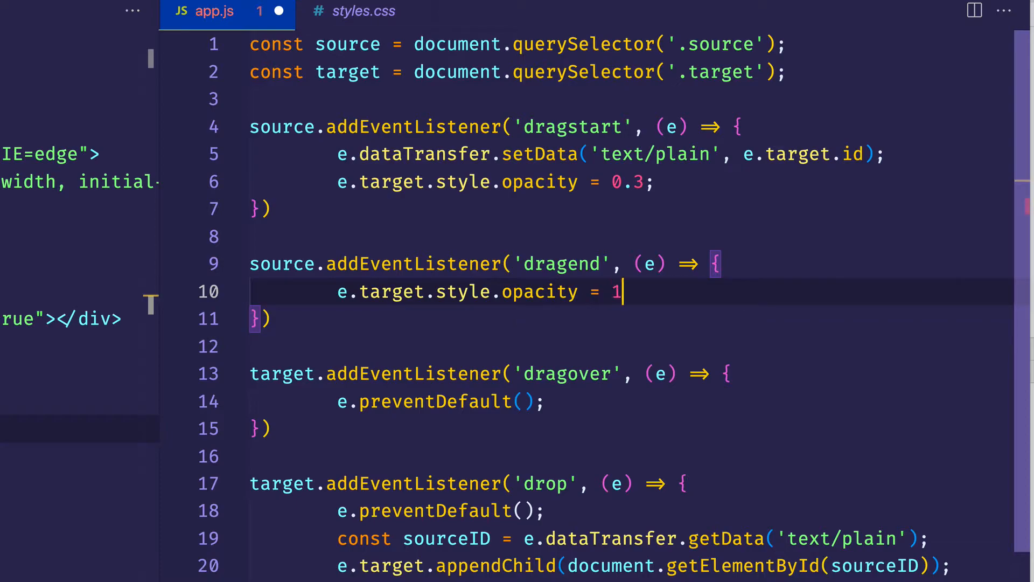
pyautogui.write(';')
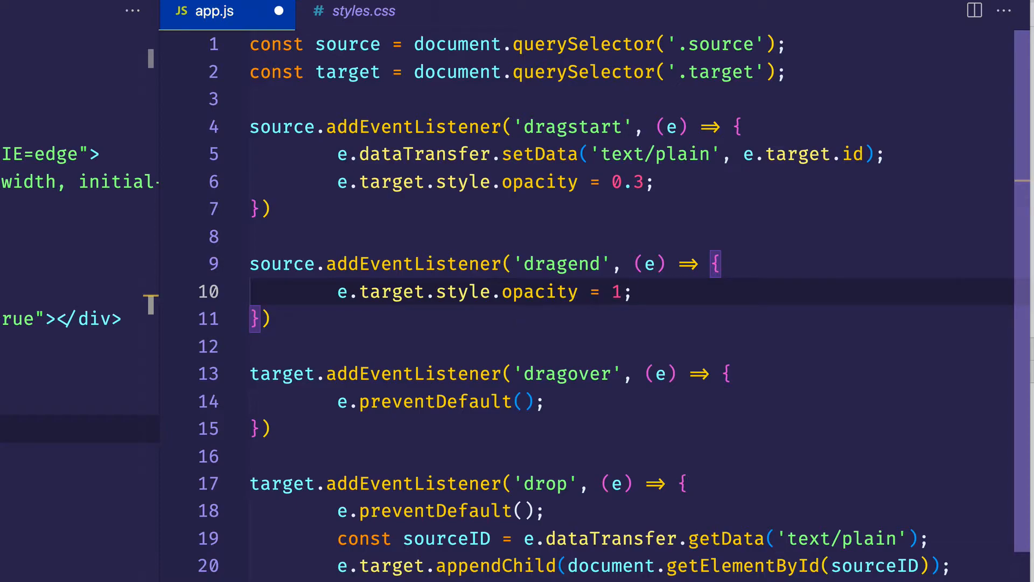
pyautogui.press('super+s')
# Switch to Chrome and drag the top box down-right to check it fades and recovers.
pyautogui.press('super+Tab')
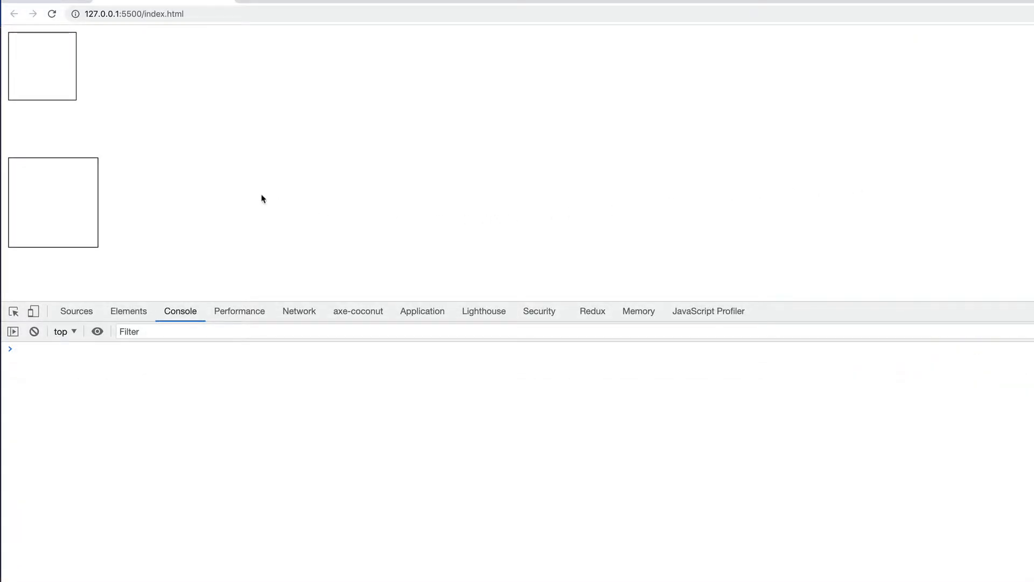
pyautogui.moveTo(62, 85); pyautogui.dragTo(82, 94)
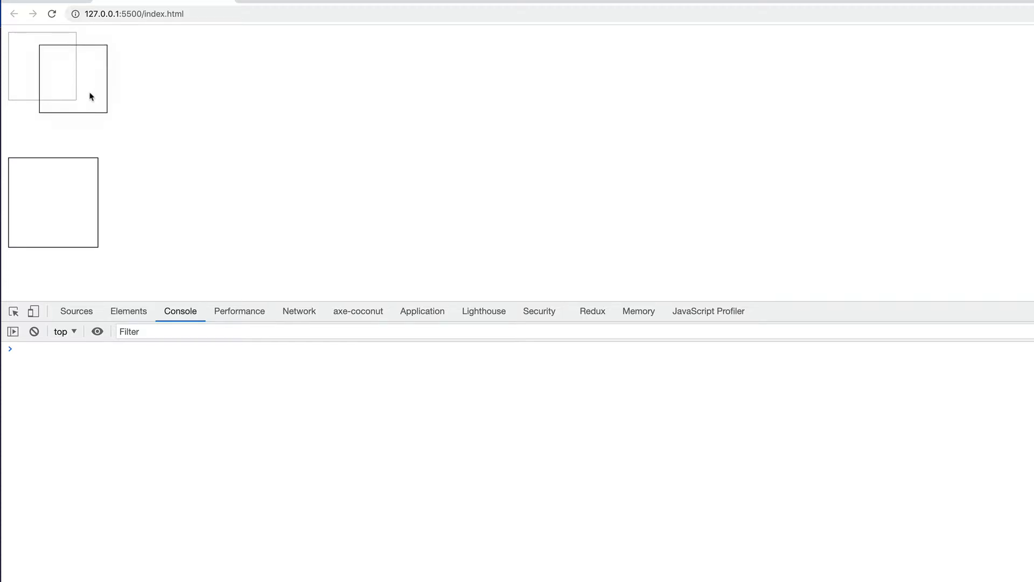
pyautogui.moveTo(81, 95); pyautogui.dragTo(136, 105)
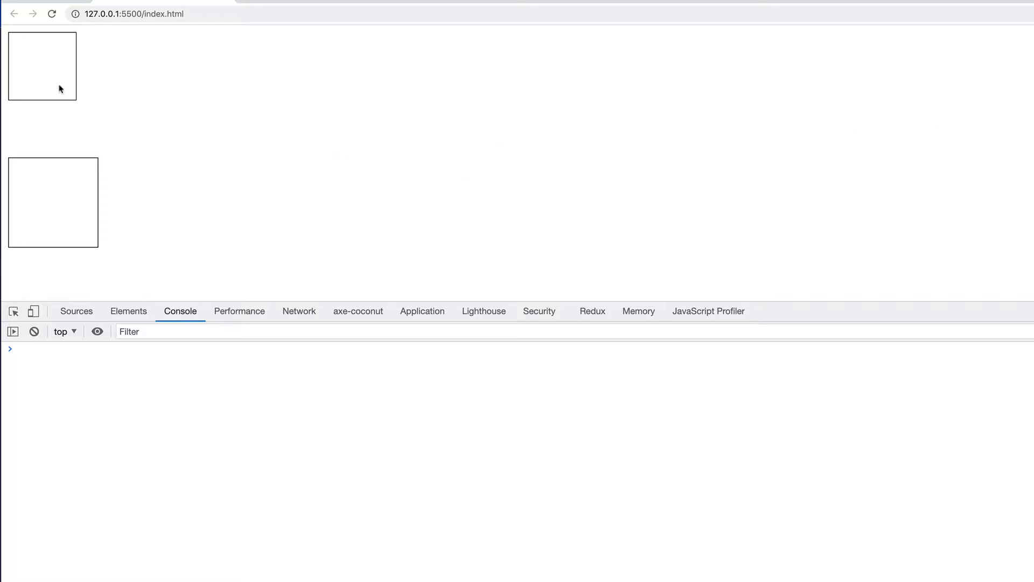
# Drag the top box over the drop box once more to retest.
pyautogui.moveTo(60, 90)
pyautogui.mouseDown()
pyautogui.moveTo(101, 116)
pyautogui.moveTo(78, 180)
pyautogui.mouseUp()
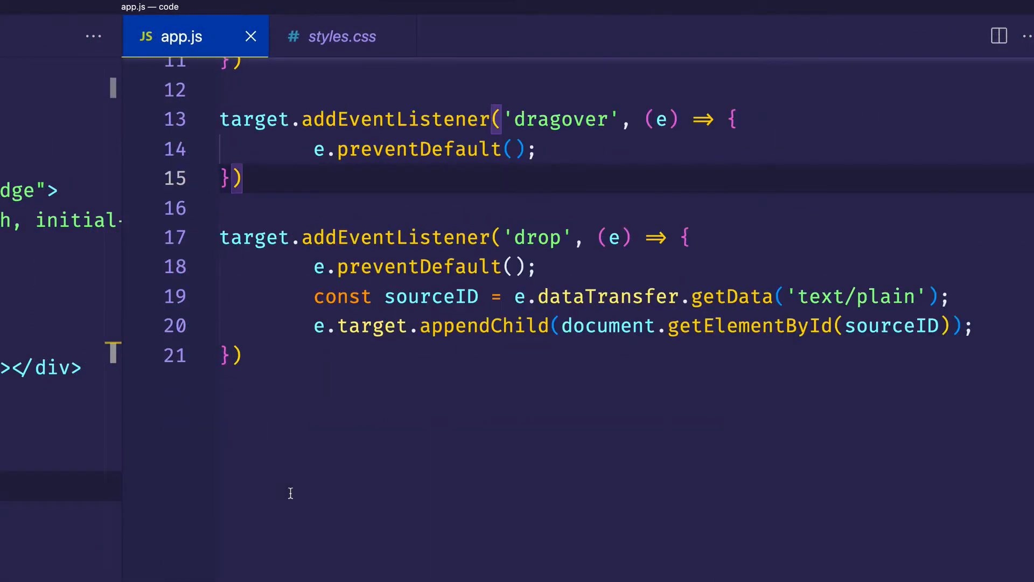
# Add a dragenter listener on target setting its background to '#eee' and save app.js.
pyautogui.press('Return')
pyautogui.press('Return')
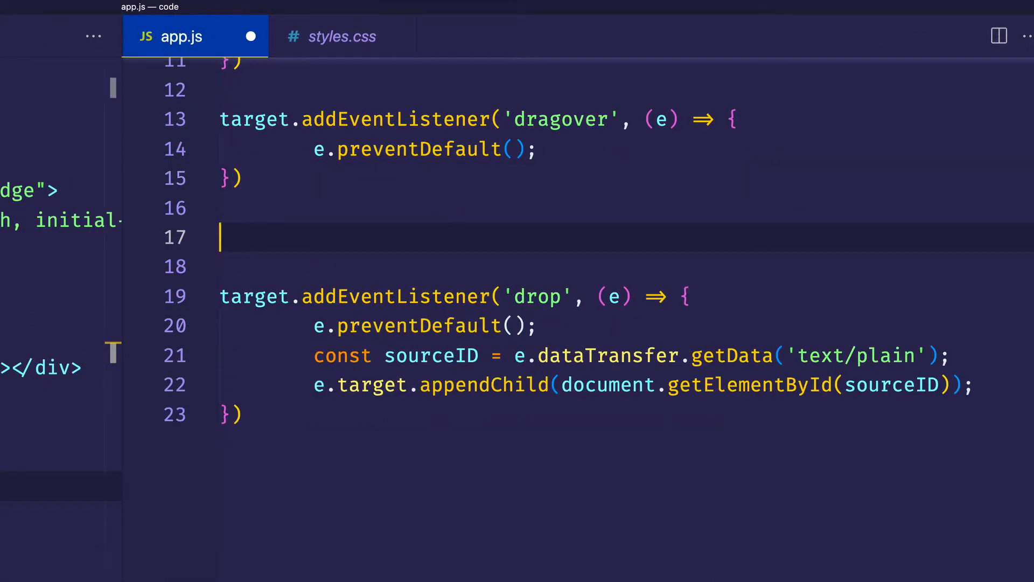
pyautogui.write('target.')
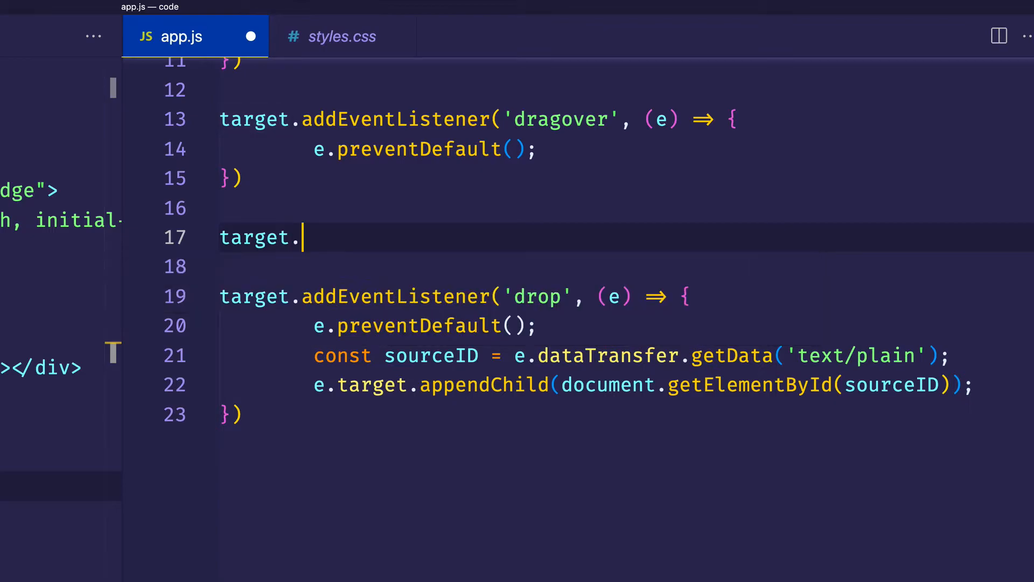
pyautogui.write('ael')
pyautogui.press('Tab')
pyautogui.write('(')
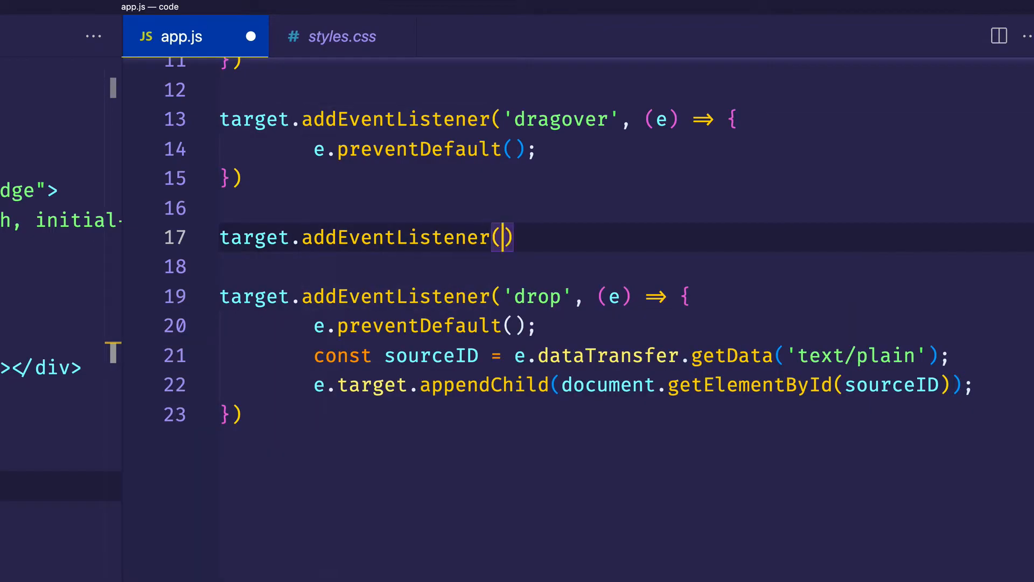
pyautogui.write("'drag")
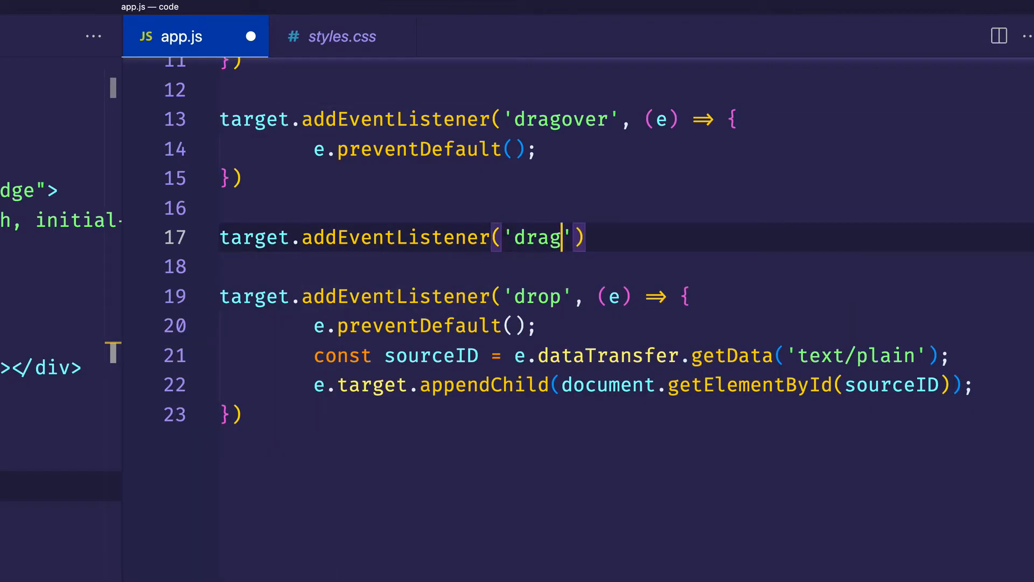
pyautogui.write('enter')
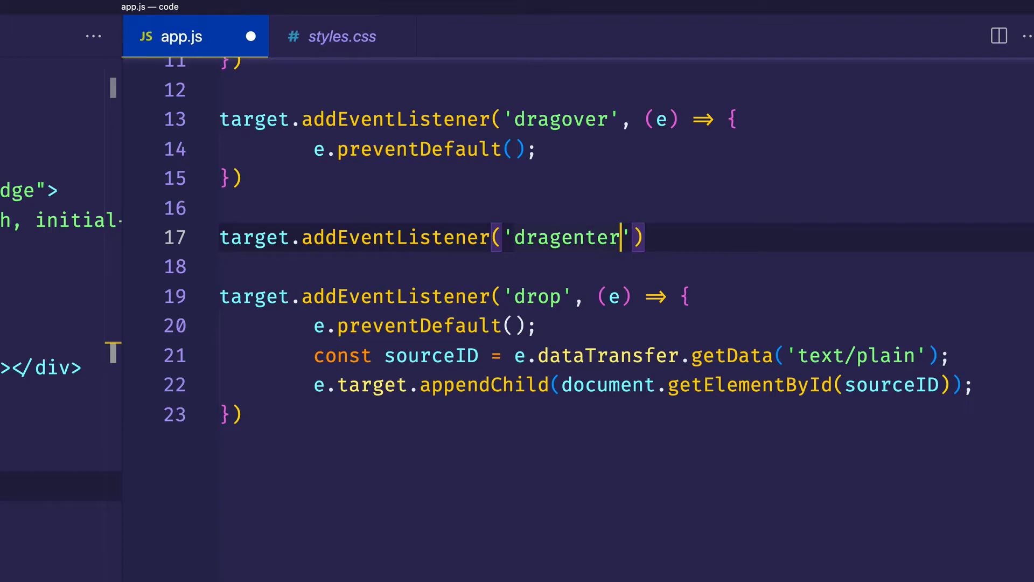
pyautogui.write("', (e")
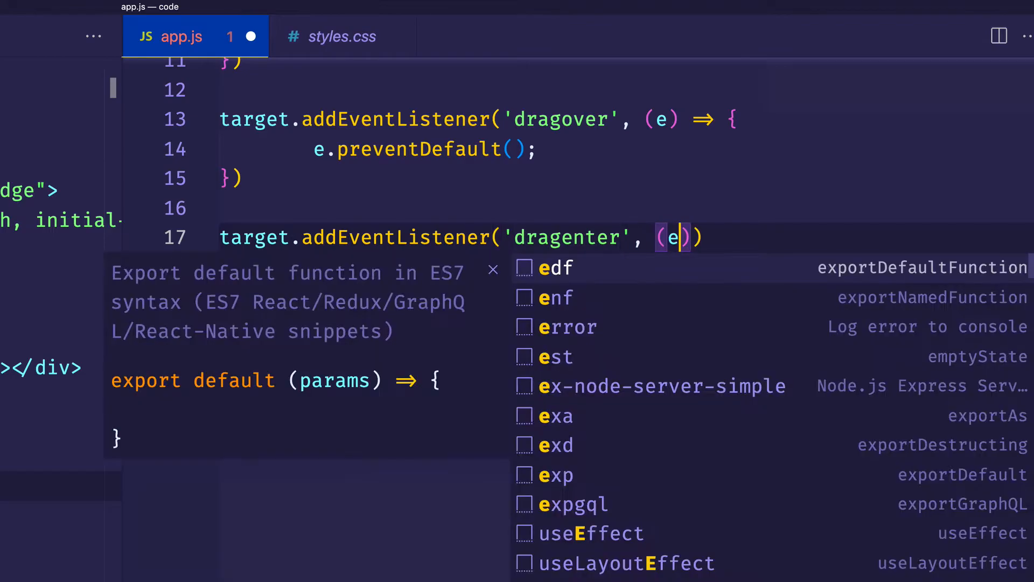
pyautogui.write(') => ')
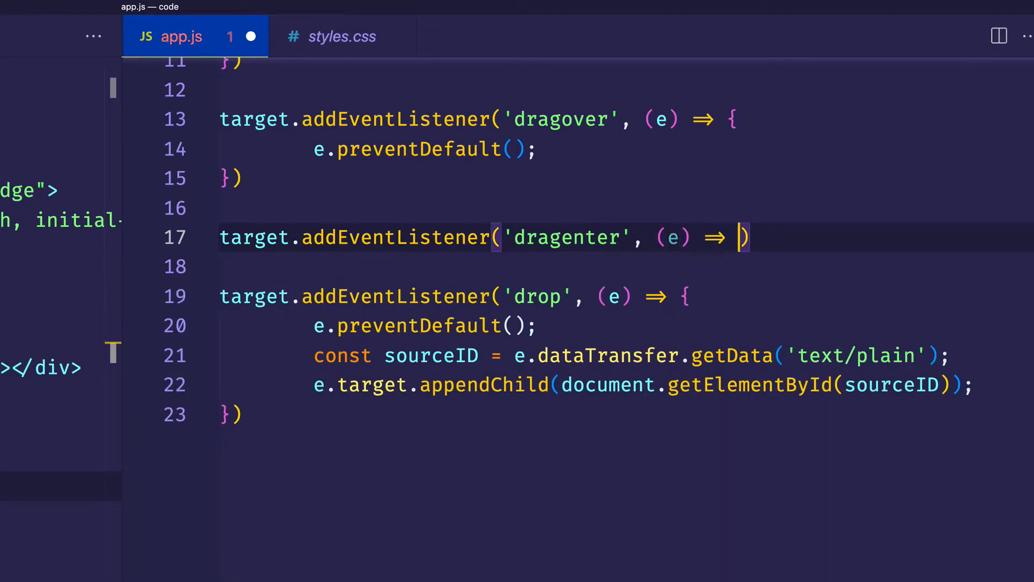
pyautogui.write('{')
pyautogui.press('Return')
pyautogui.write('e.tar')
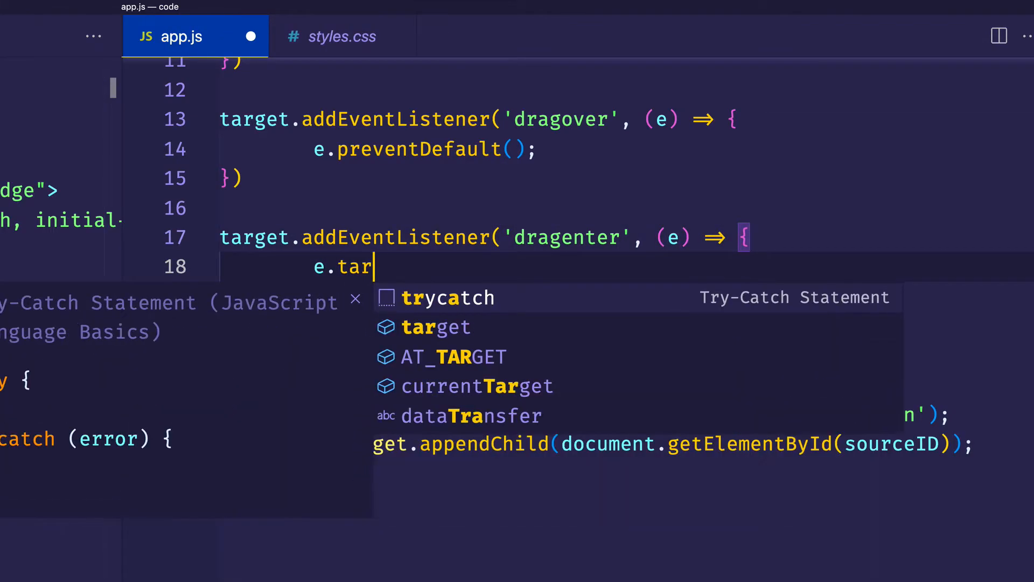
pyautogui.write('get')
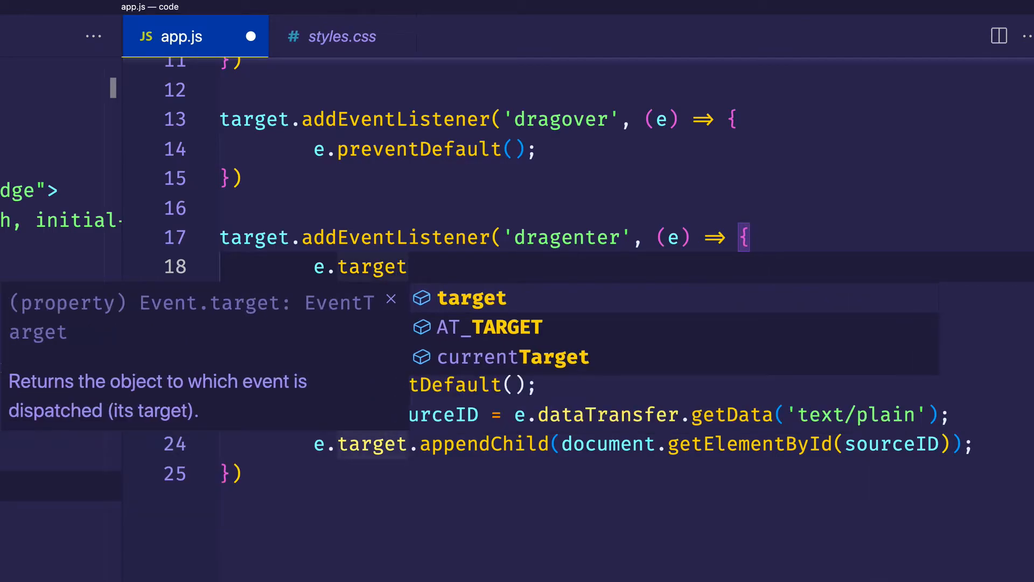
pyautogui.write('.s')
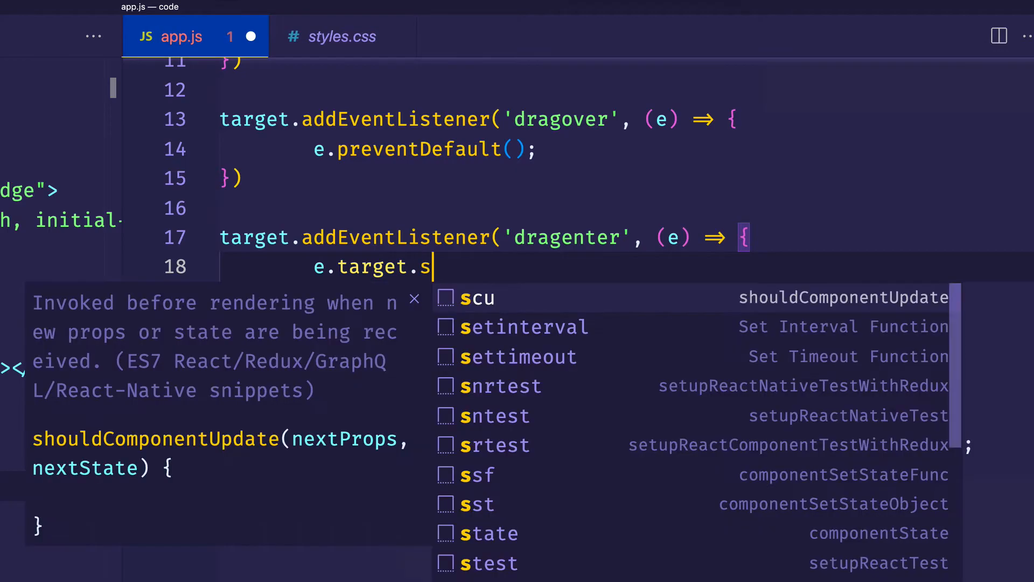
pyautogui.write('tyle.backg')
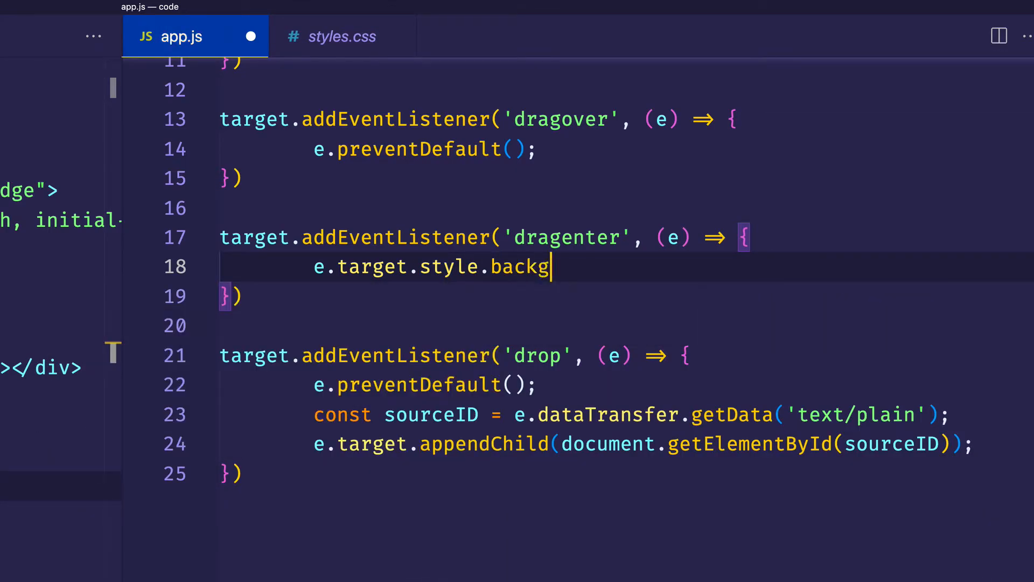
pyautogui.write('round = ')
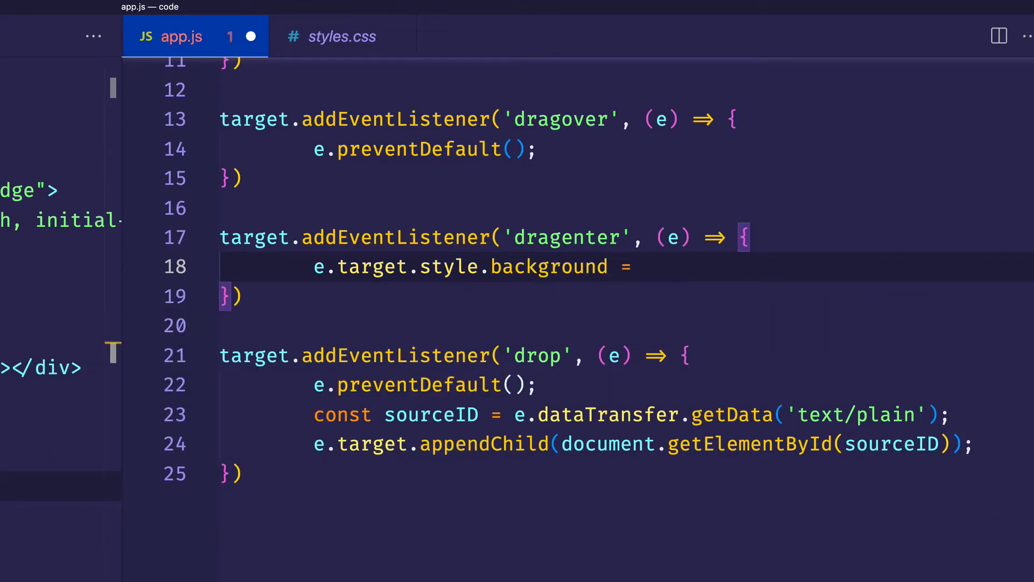
pyautogui.write("'#ee")
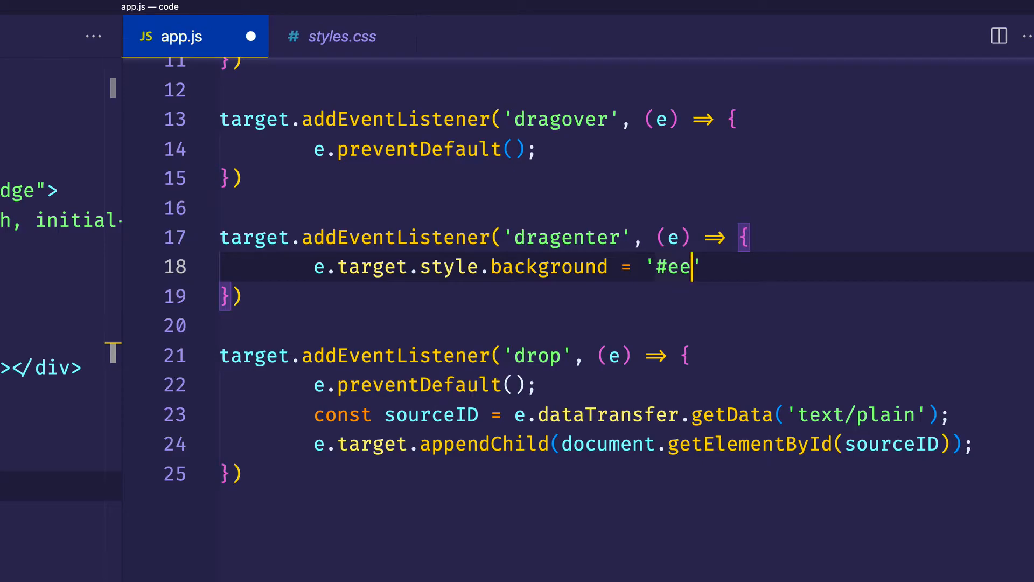
pyautogui.write('e')
pyautogui.press('Right')
pyautogui.write(';')
pyautogui.press('Escape')
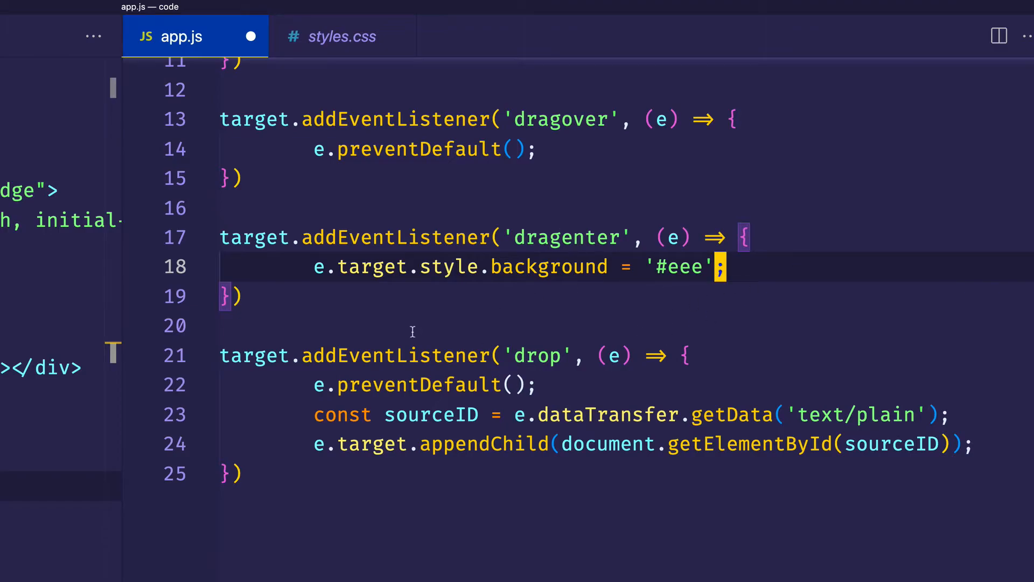
pyautogui.moveTo(267, 270); pyautogui.dragTo(822, 294)
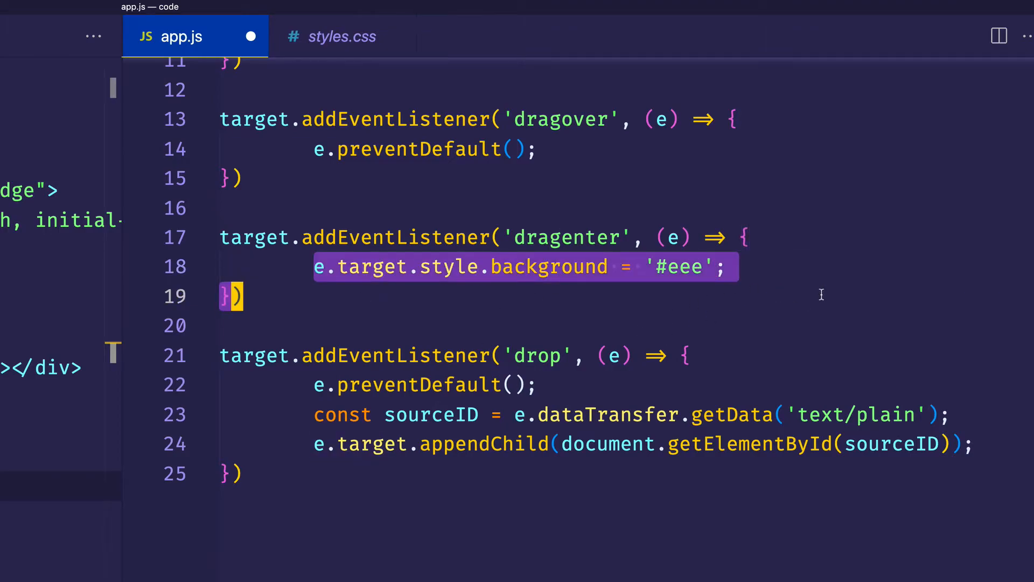
pyautogui.click(768, 485)
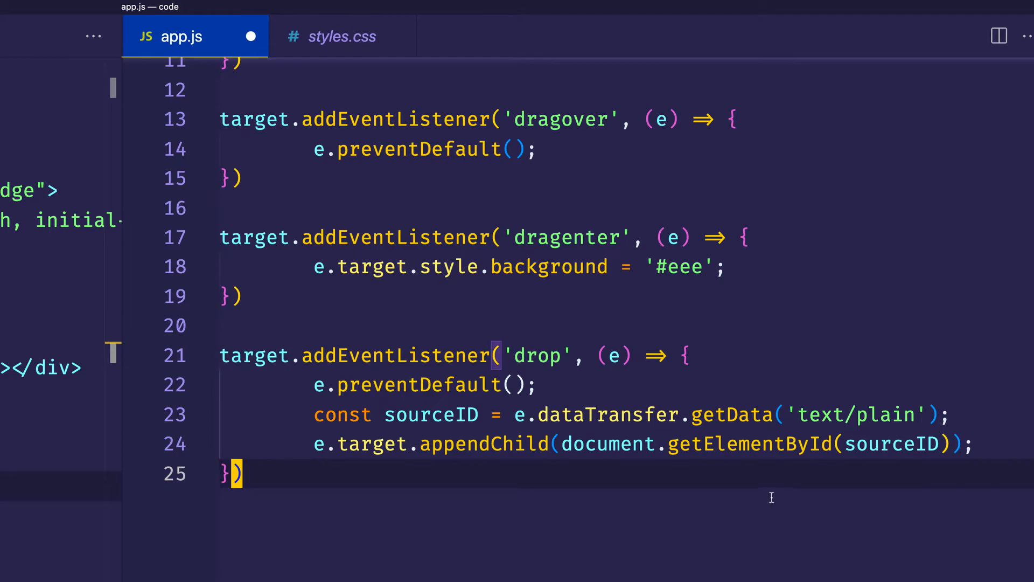
pyautogui.press('super+s')
# Drag the square over the drop box so it turns grey, release outside, return to the editor.
pyautogui.press('super+Tab')
pyautogui.press('super+Tab')
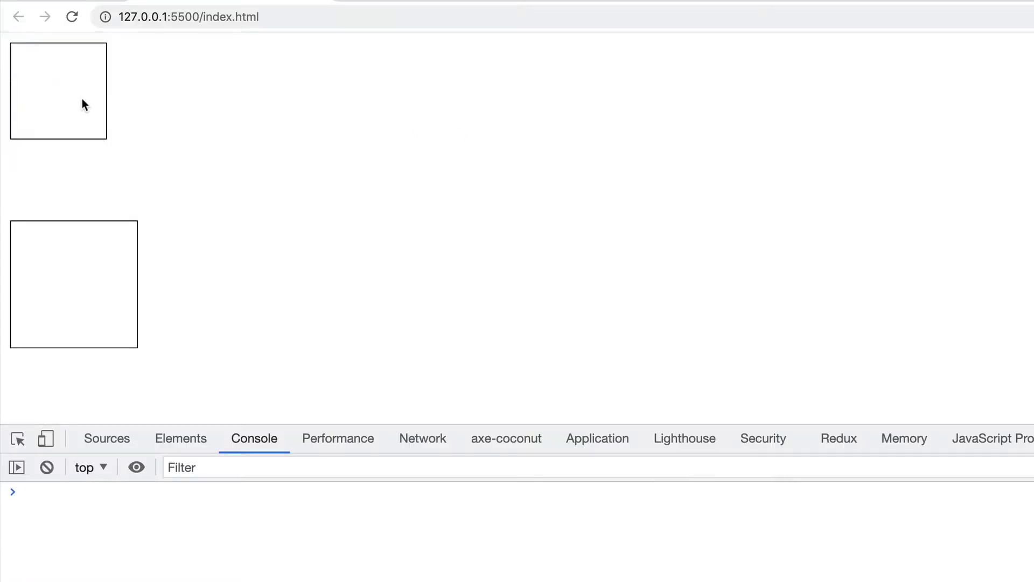
pyautogui.moveTo(81, 99)
pyautogui.mouseDown()
pyautogui.moveTo(119, 161)
pyautogui.moveTo(95, 234)
pyautogui.mouseUp()
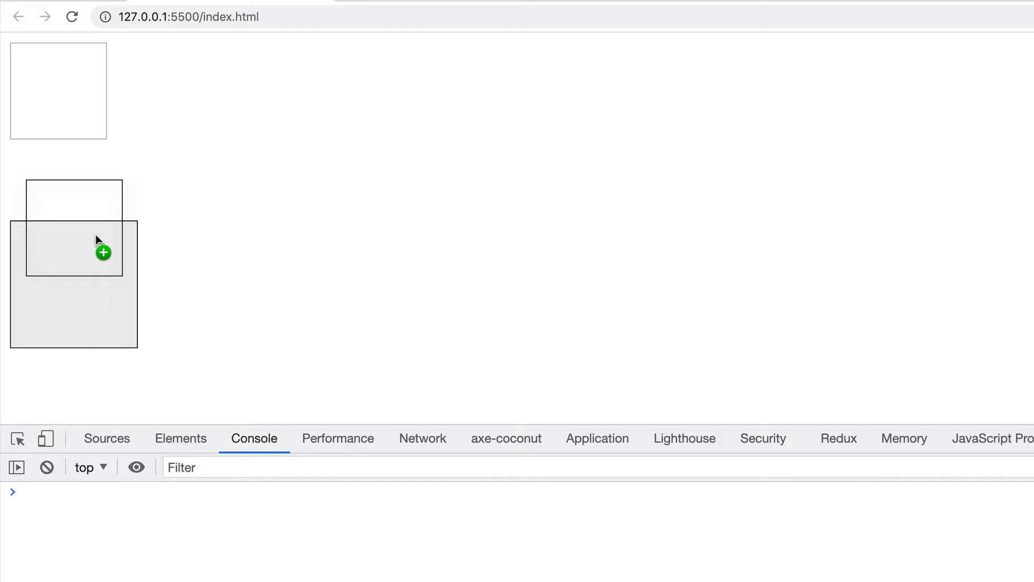
pyautogui.moveTo(96, 240); pyautogui.dragTo(238, 173)
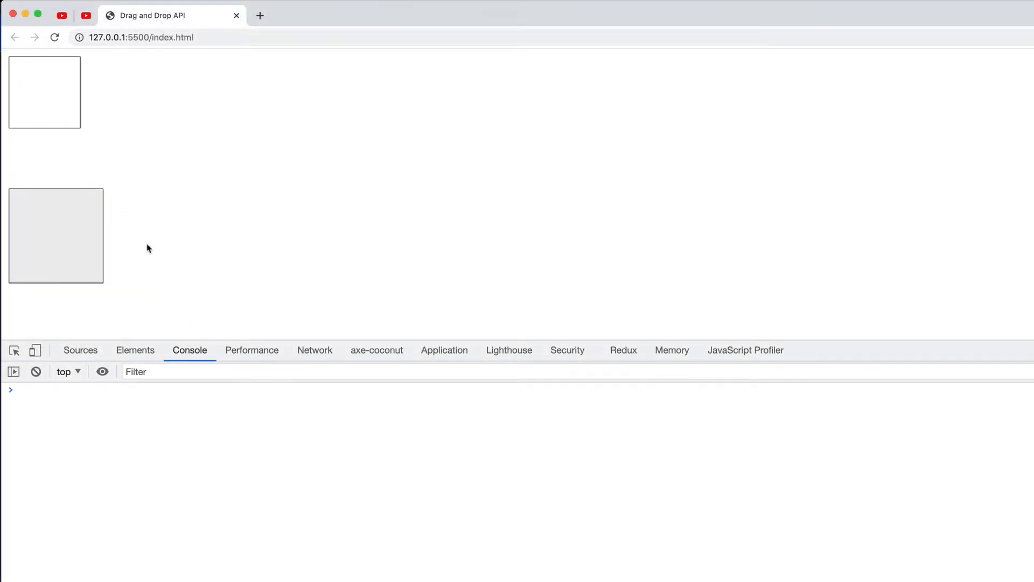
pyautogui.press('super+Tab')
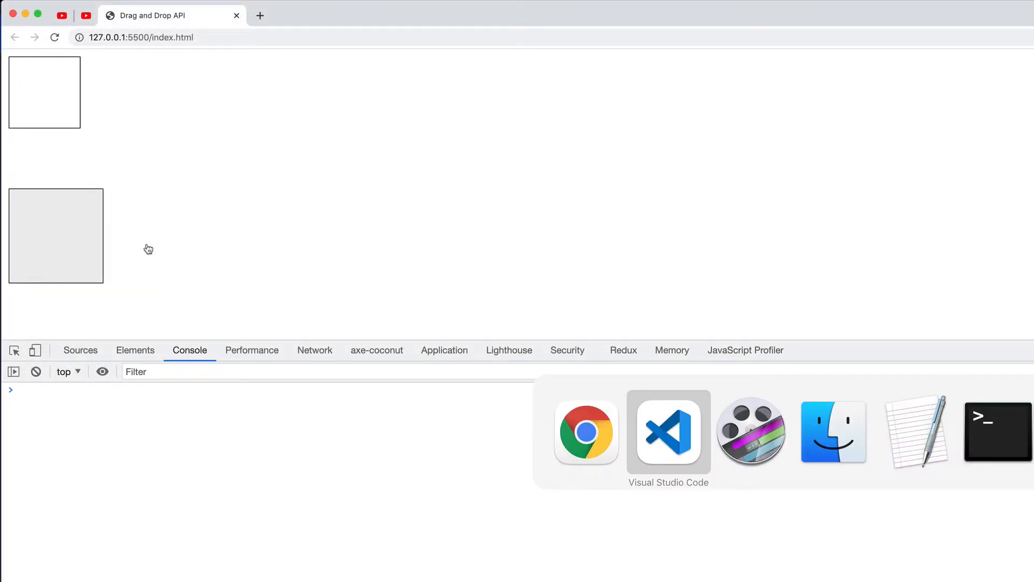
pyautogui.press('super+Tab')
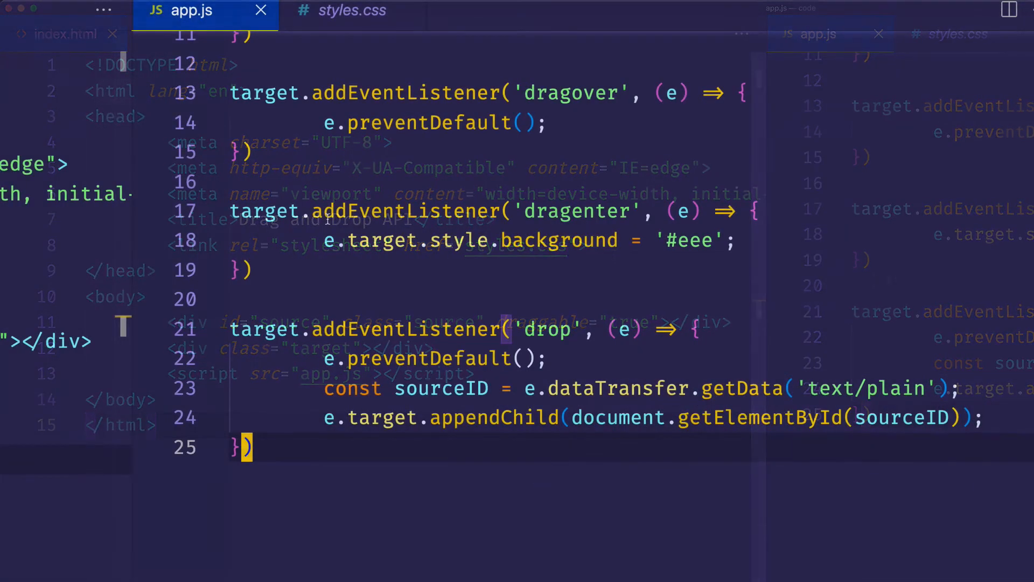
# Add a dragleave listener on target that resets e.target.style.background to ''.
pyautogui.click(229, 329)
pyautogui.press('Return')
pyautogui.press('Return')
pyautogui.press('Up')
pyautogui.press('Up')
pyautogui.write('taret')
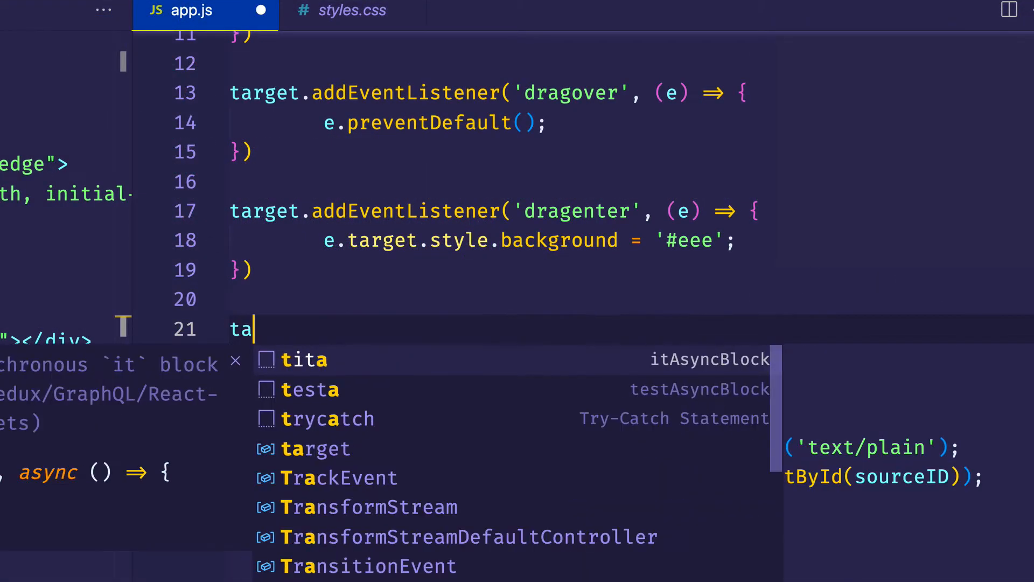
pyautogui.press('BackSpace')
pyautogui.write('get.')
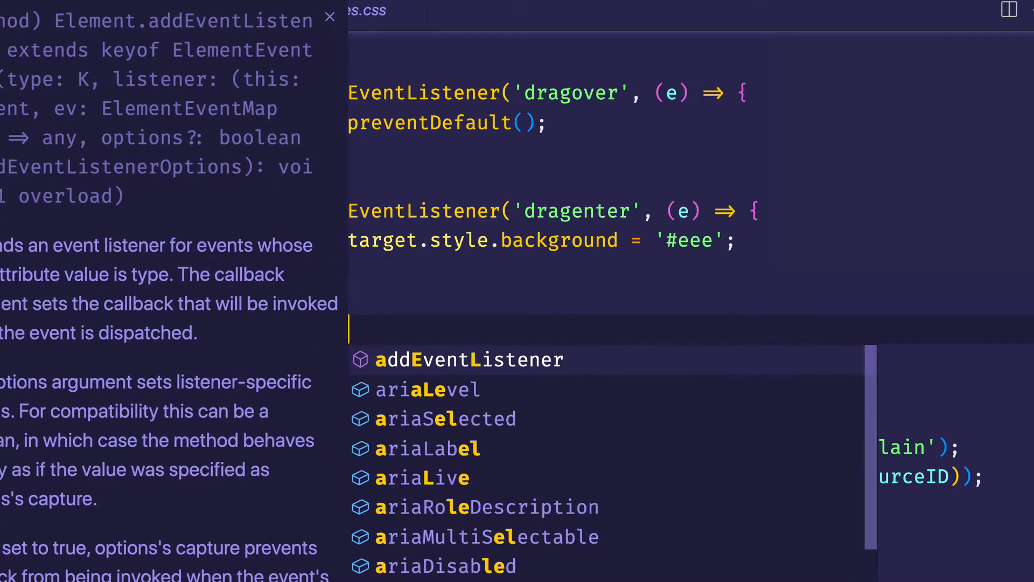
pyautogui.press('Return')
pyautogui.write("('dr")
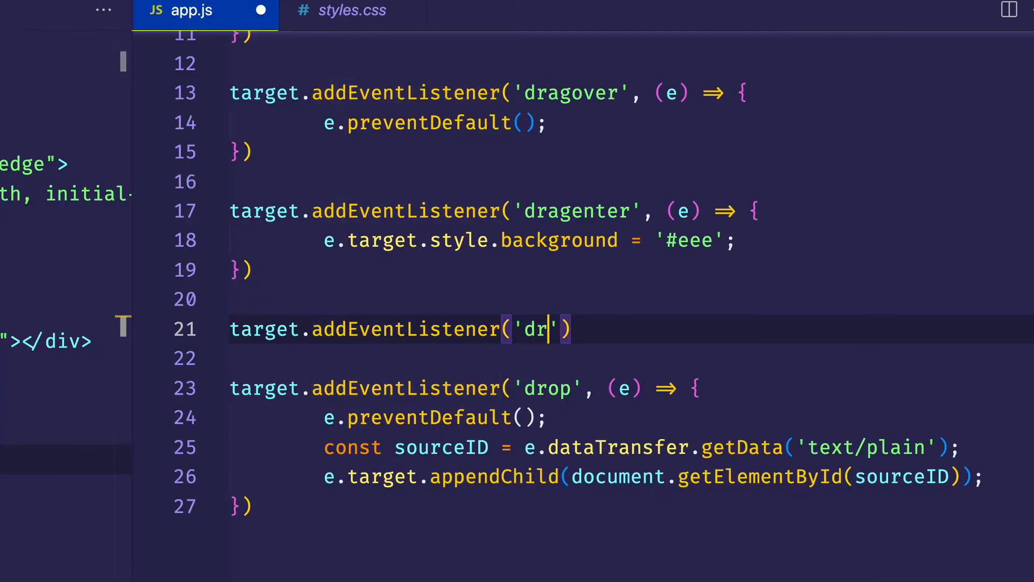
pyautogui.write('agl')
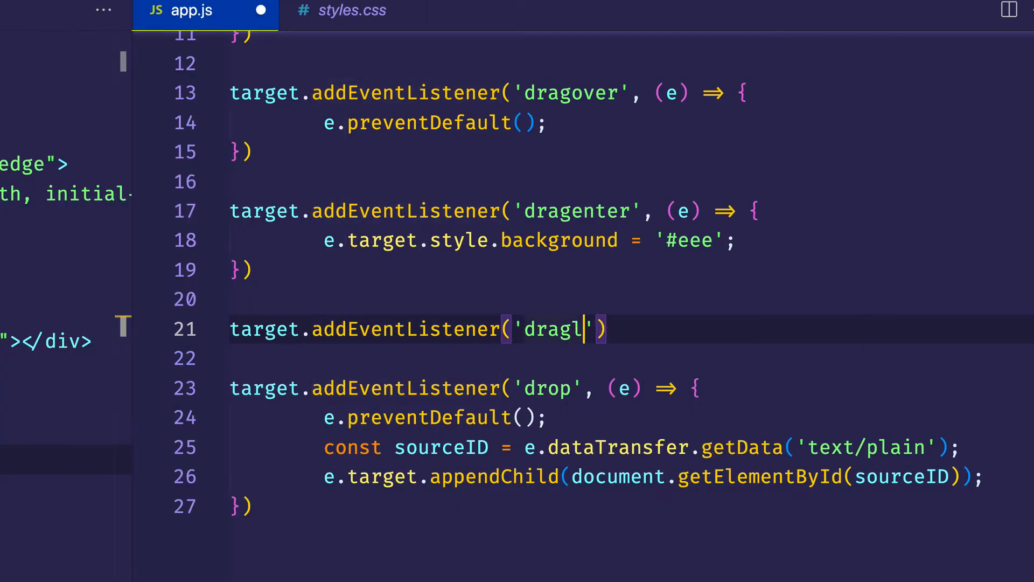
pyautogui.write('eave')
pyautogui.press('Right')
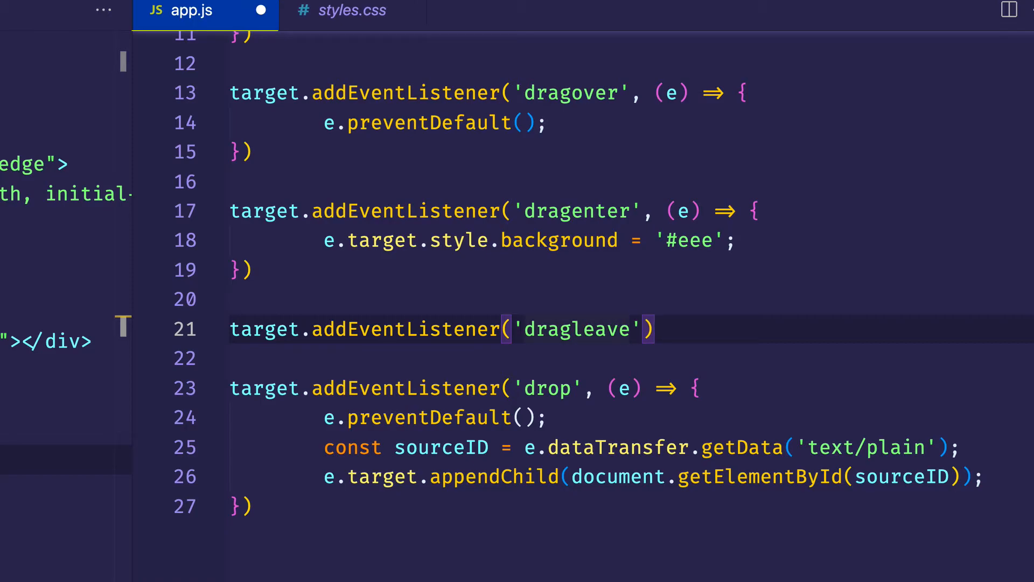
pyautogui.write(', (e')
pyautogui.press('Right')
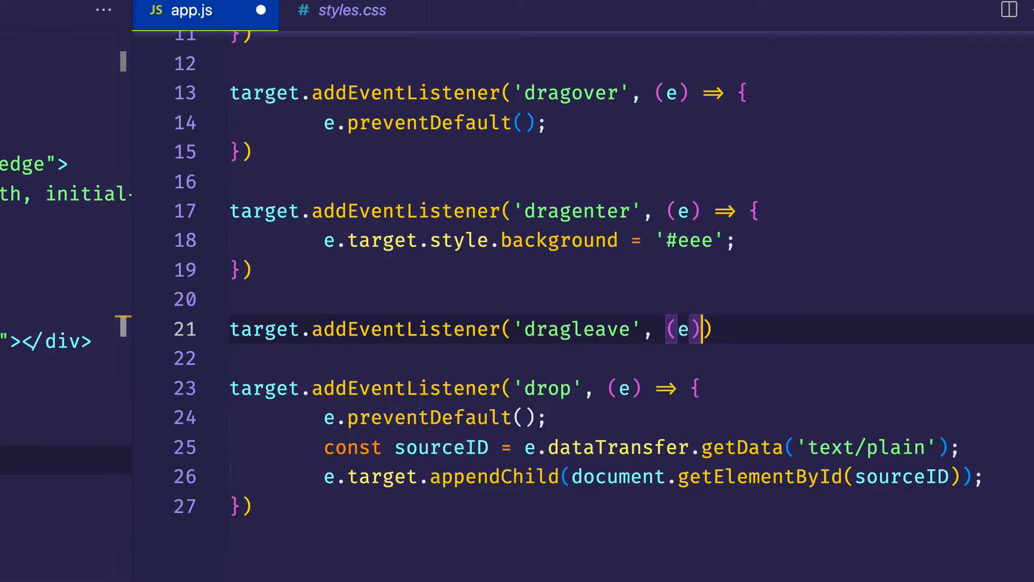
pyautogui.write('=> {')
pyautogui.press('Return')
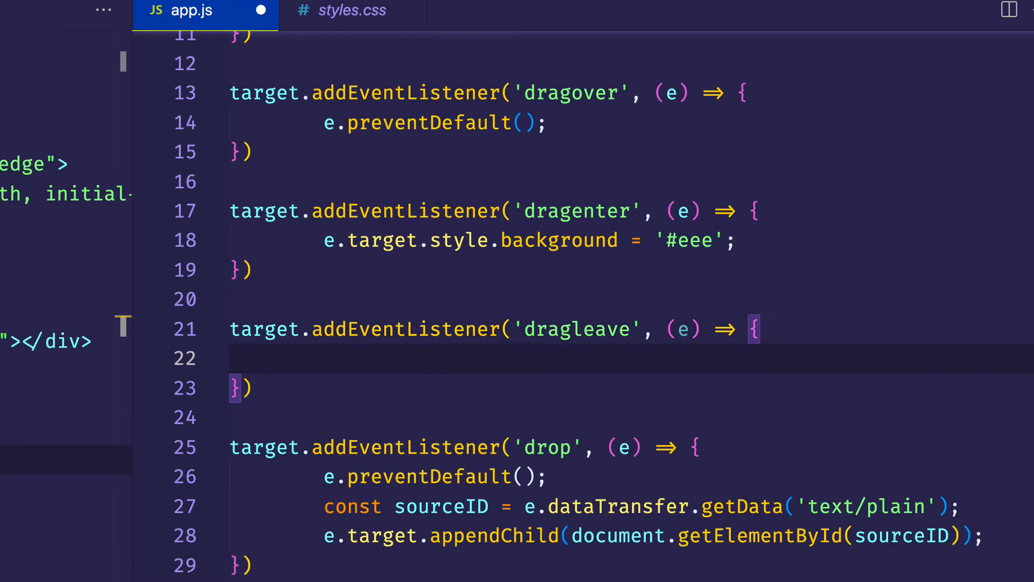
pyautogui.write('e.target.st')
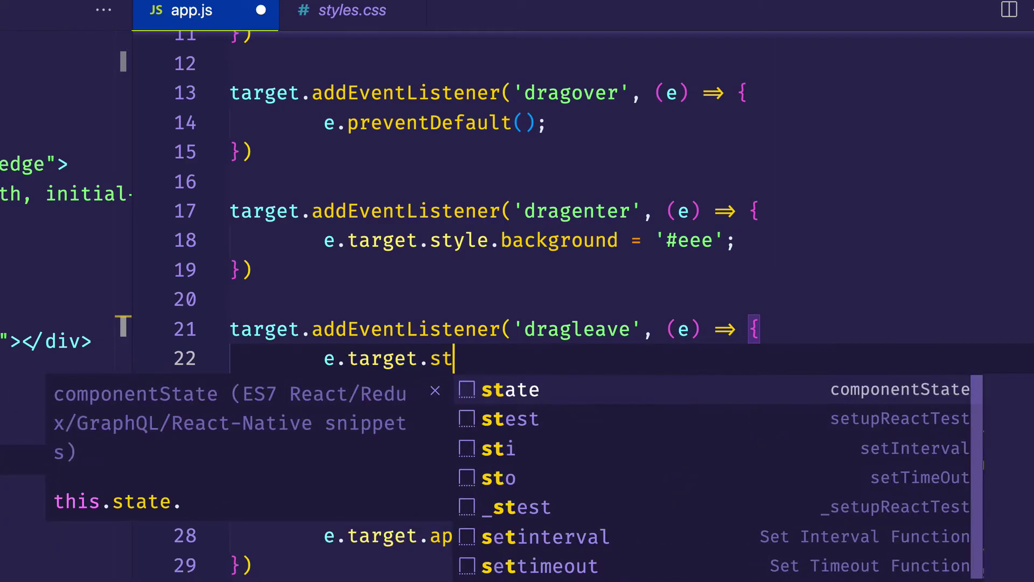
pyautogui.write('yle.backg')
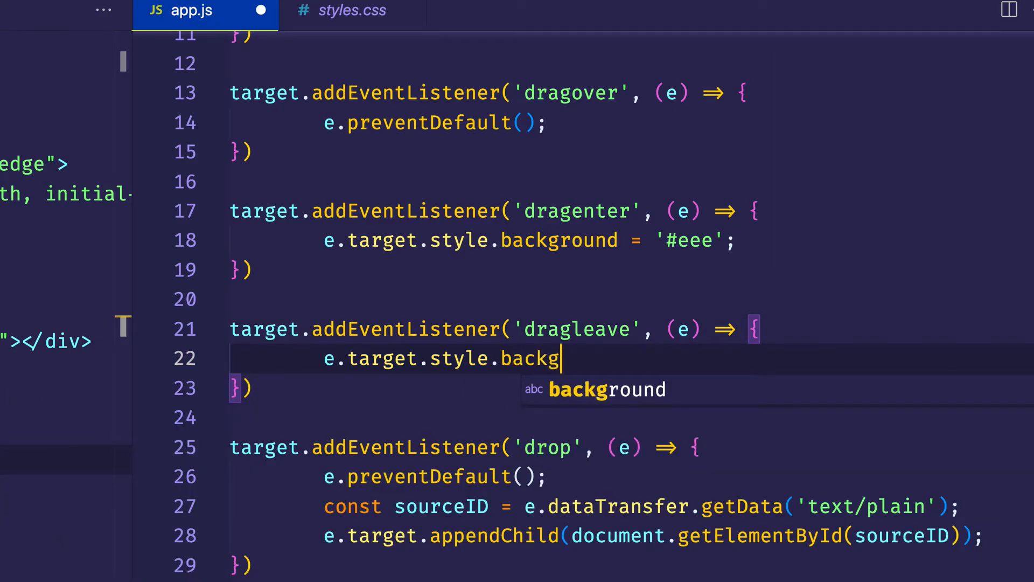
pyautogui.write("round = '")
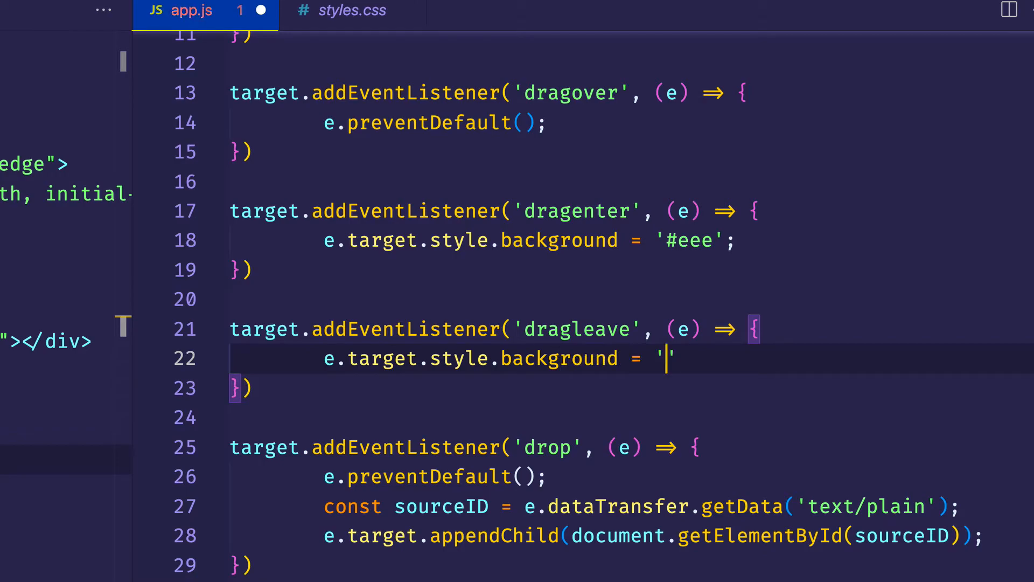
pyautogui.write("'")
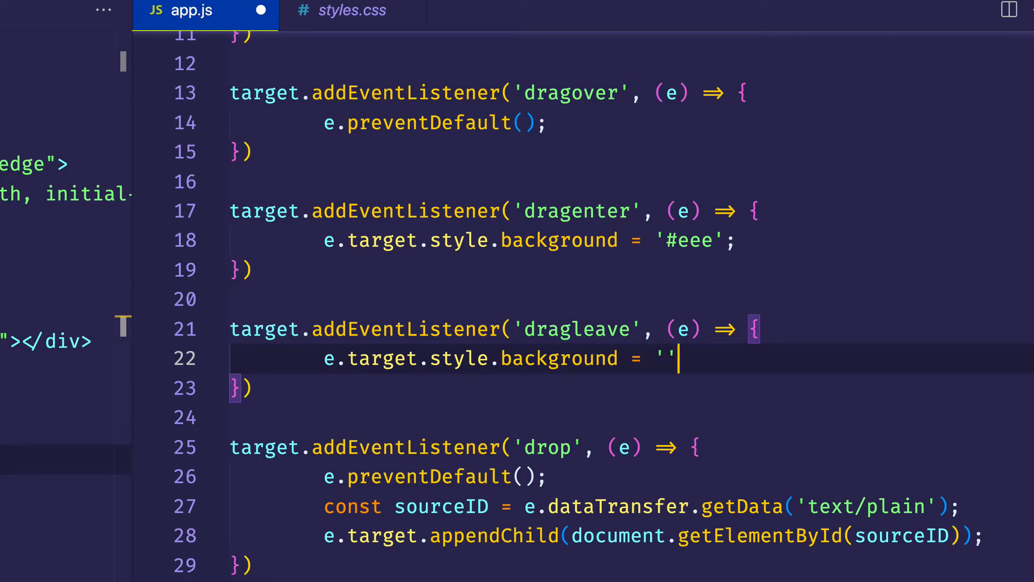
pyautogui.write(';')
# Save app.js and return to the Chrome demo page.
pyautogui.press('super+s')
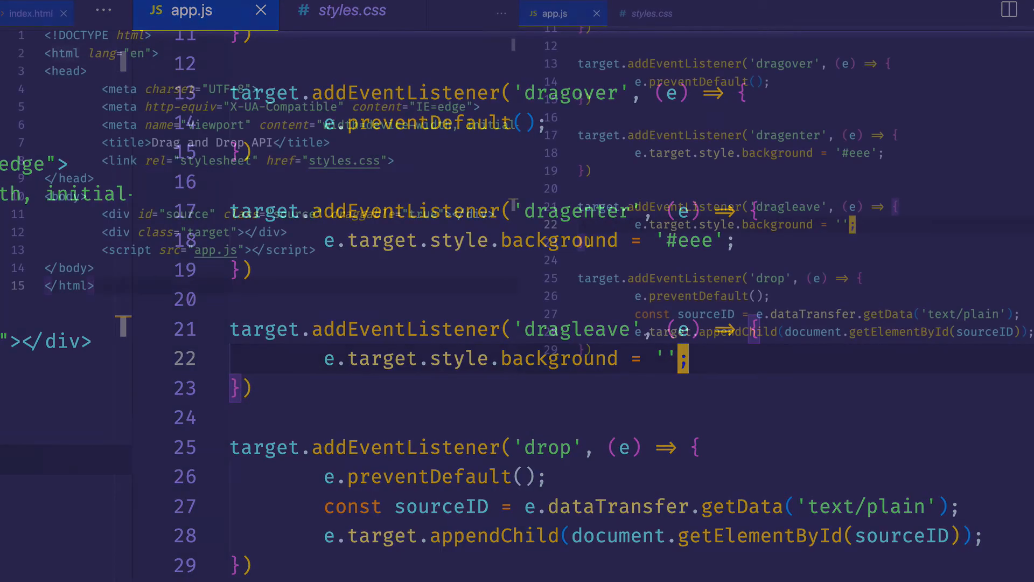
pyautogui.press('super+Tab')
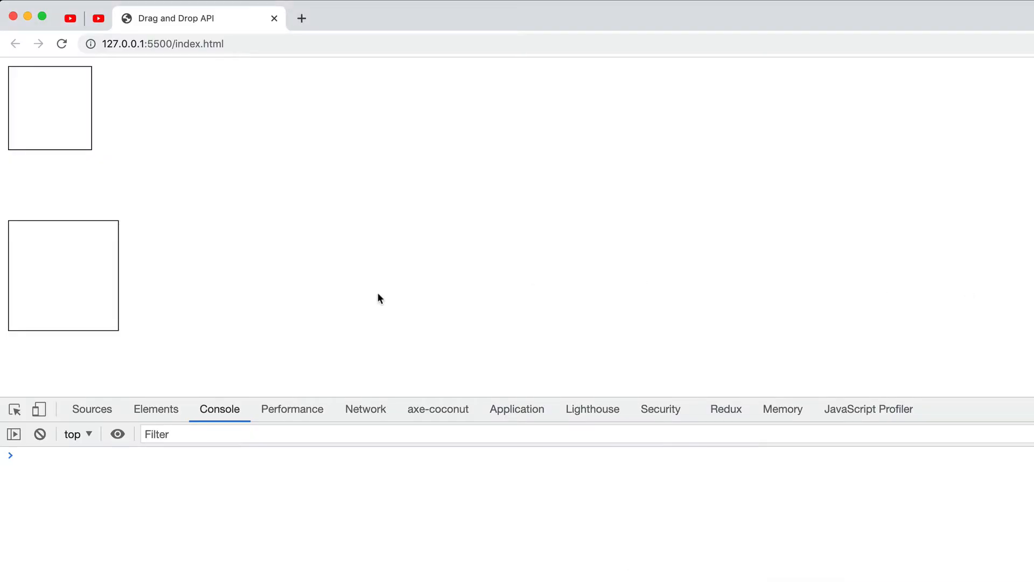
# Drag the top square over the drop box, then move it away to cancel the drop.
pyautogui.moveTo(68, 110)
pyautogui.mouseDown()
pyautogui.moveTo(93, 183)
pyautogui.moveTo(80, 267)
pyautogui.mouseUp()
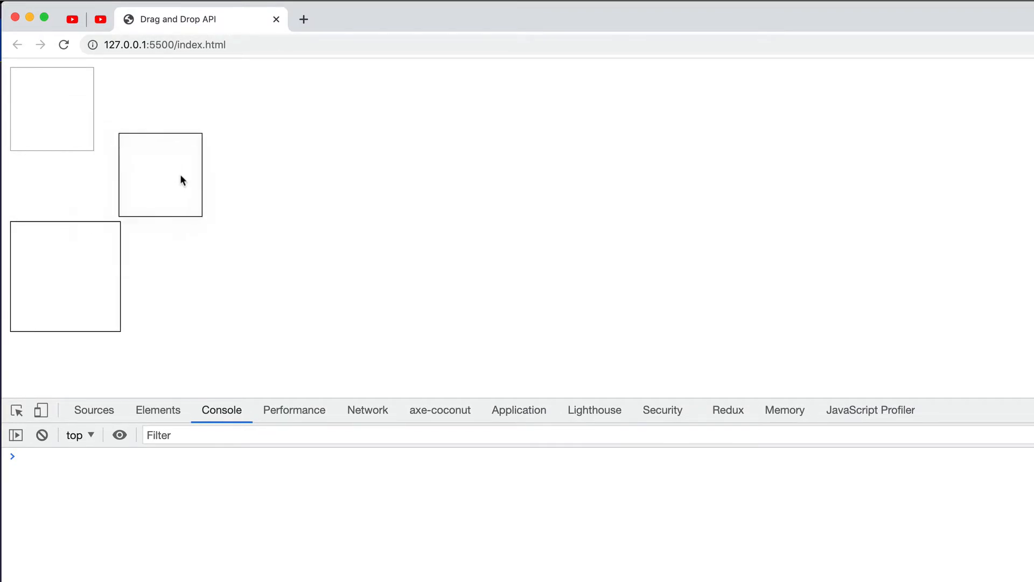
pyautogui.moveTo(80, 267); pyautogui.dragTo(203, 164)
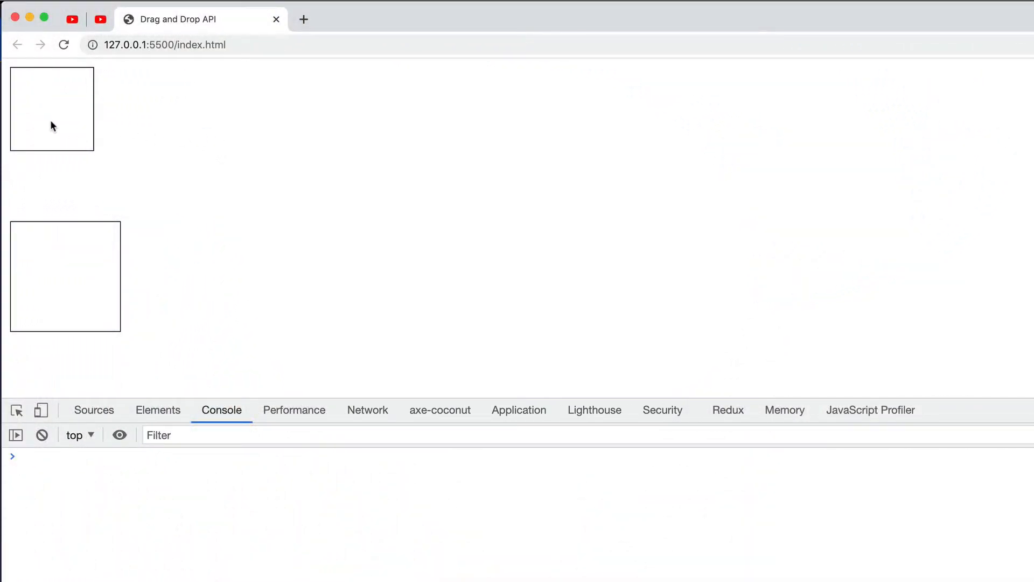
# Drop the top square into the lower box, then bring the code editor forward.
pyautogui.moveTo(51, 126); pyautogui.dragTo(68, 267)
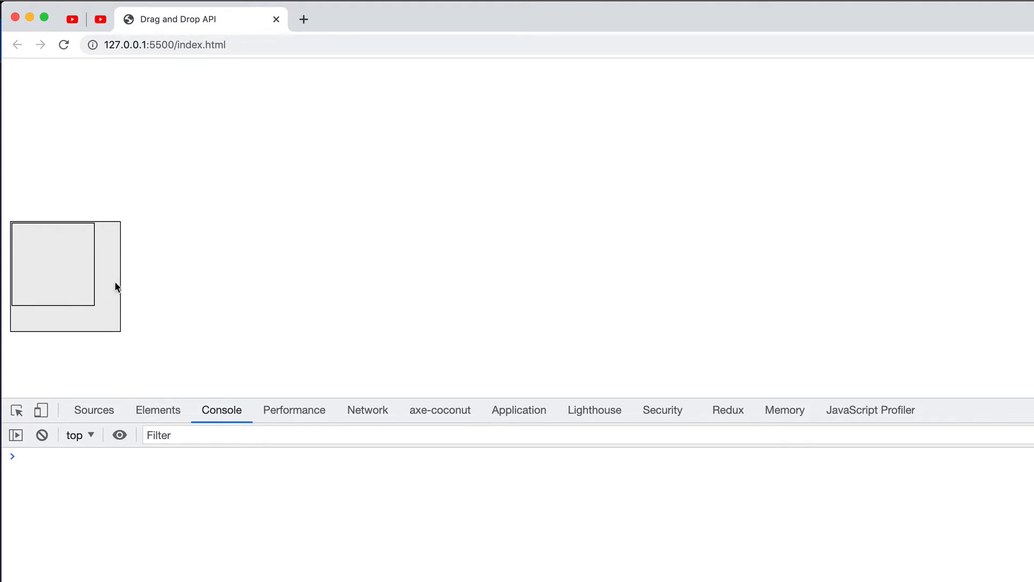
pyautogui.press('super+Tab')
pyautogui.press('Tab')
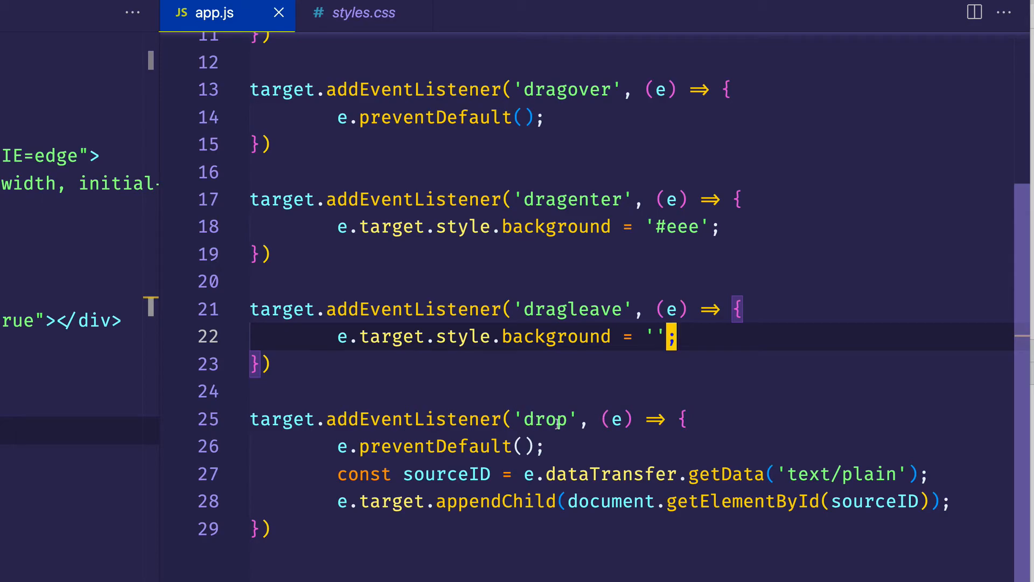
# End the drop handler with e.target.style.background = ''; save and return to Chrome.
pyautogui.click(956, 501)
pyautogui.press('Return')
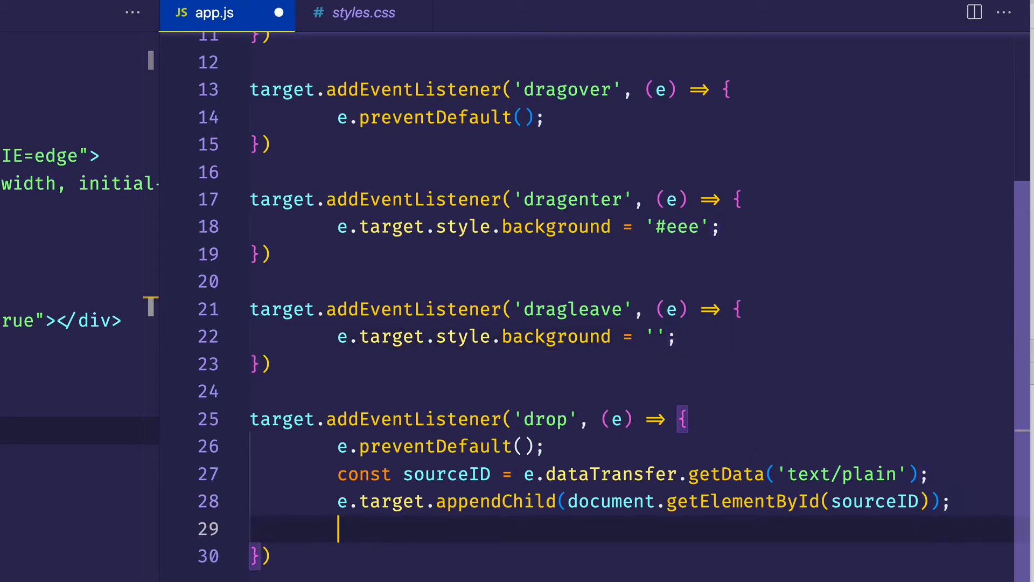
pyautogui.write('e.tar')
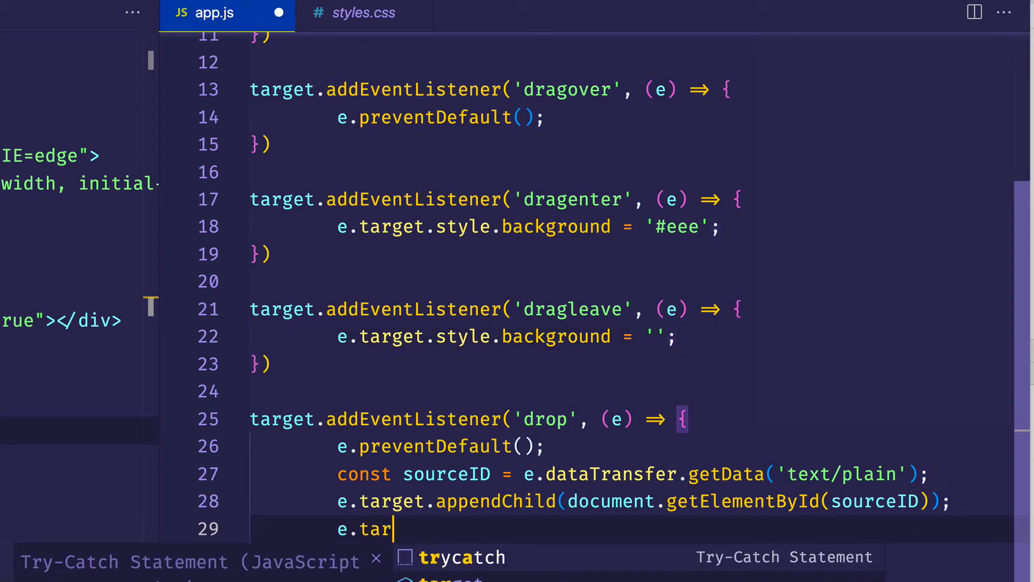
pyautogui.write('get')
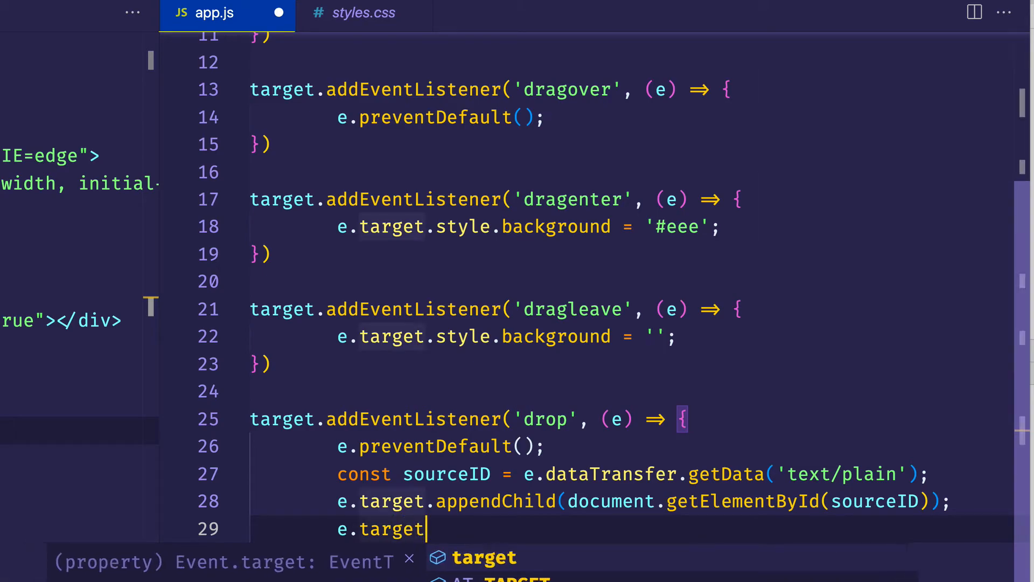
pyautogui.write('.style.backg')
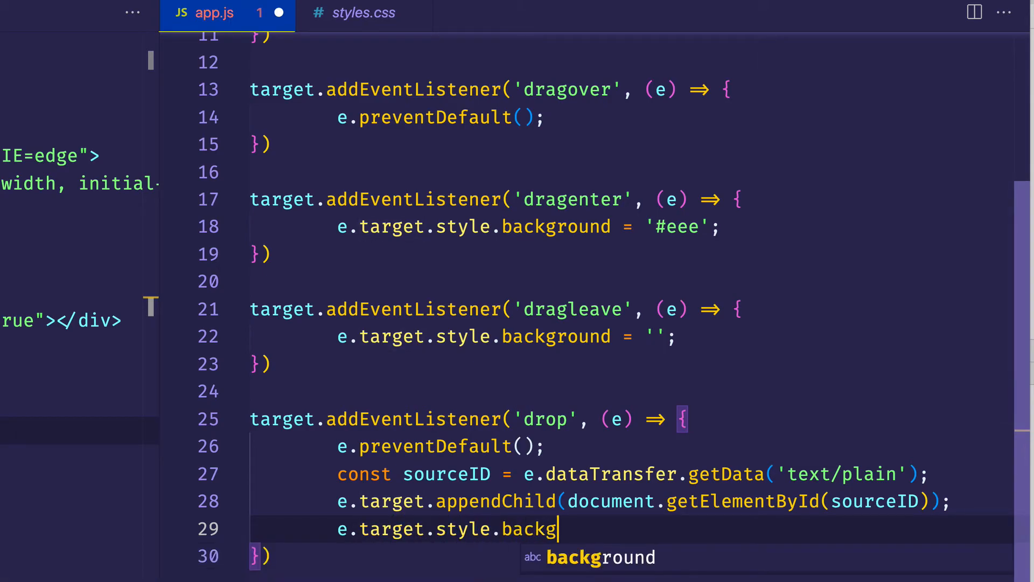
pyautogui.write("round = ''")
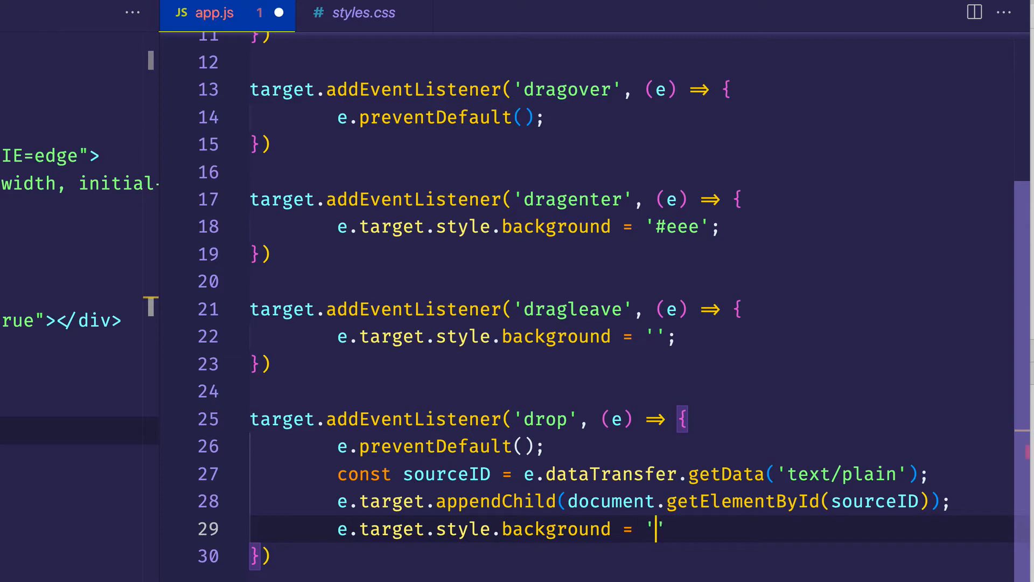
pyautogui.press('Right')
pyautogui.write(';')
pyautogui.hotkey('ctrl', 's')
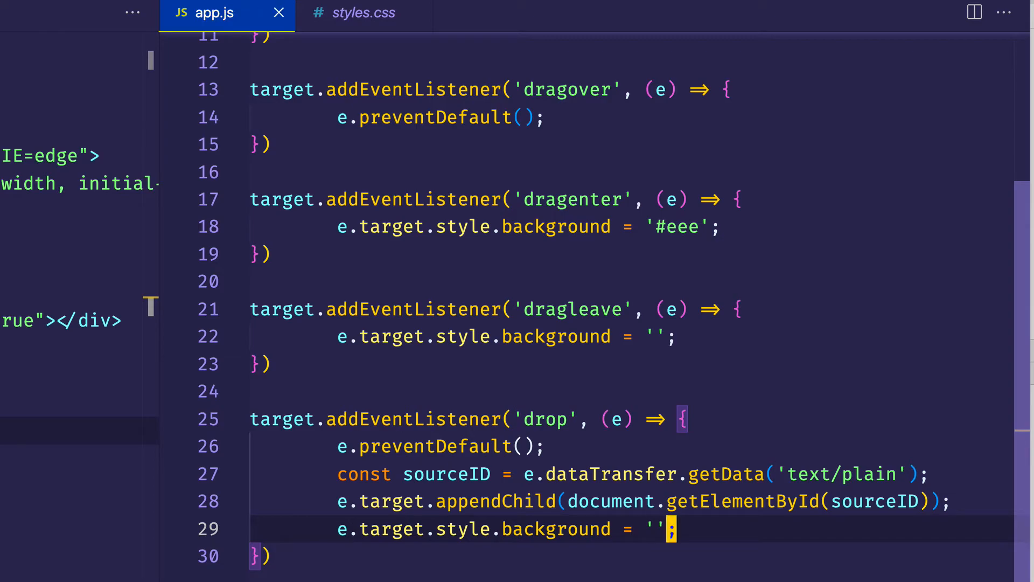
pyautogui.press('super+Tab')
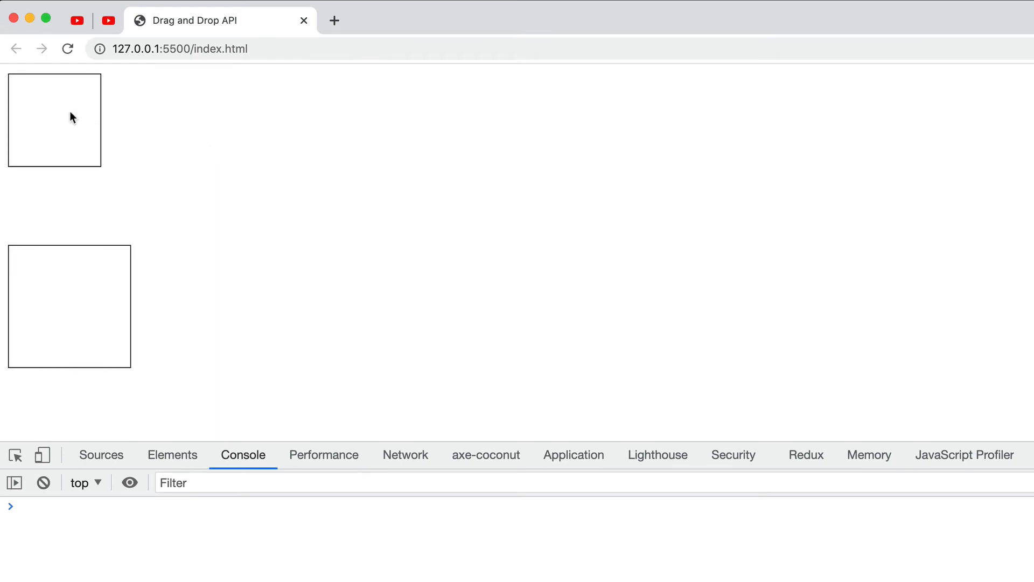
# Drop the top square into the lower box, then select the dragenter handler back in the editor.
pyautogui.moveTo(69, 117); pyautogui.dragTo(78, 310)
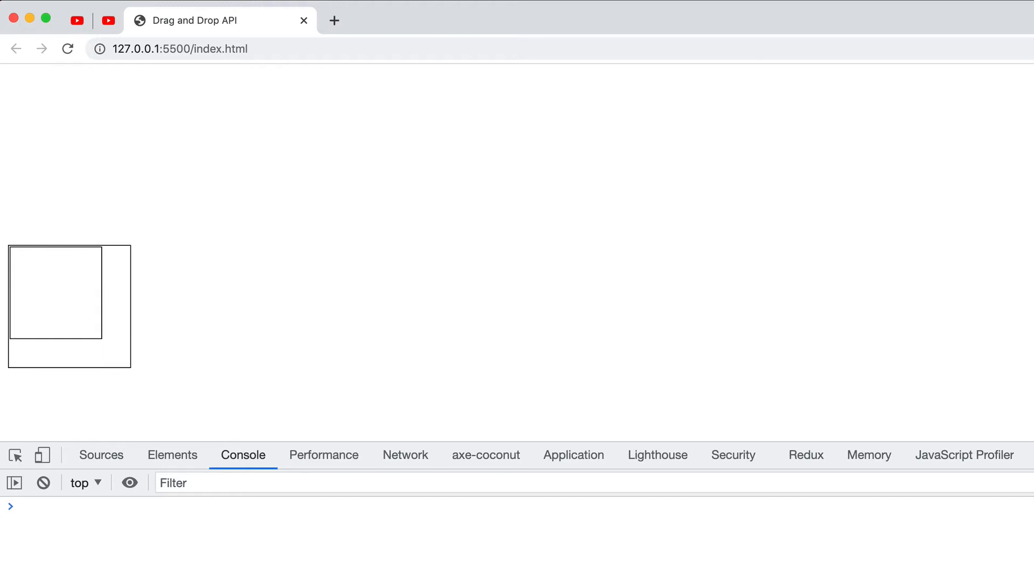
pyautogui.press('super+Tab')
pyautogui.moveTo(438, 281); pyautogui.dragTo(439, 206)
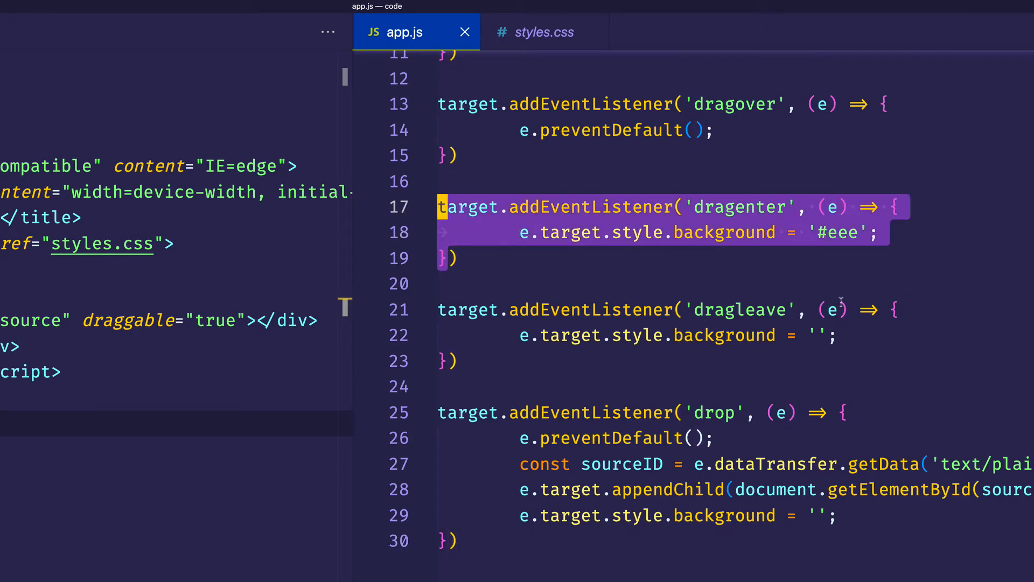
# Add console.log('The Code Creative') after e.preventDefault() in the dragover handler and save.
pyautogui.click(843, 252)
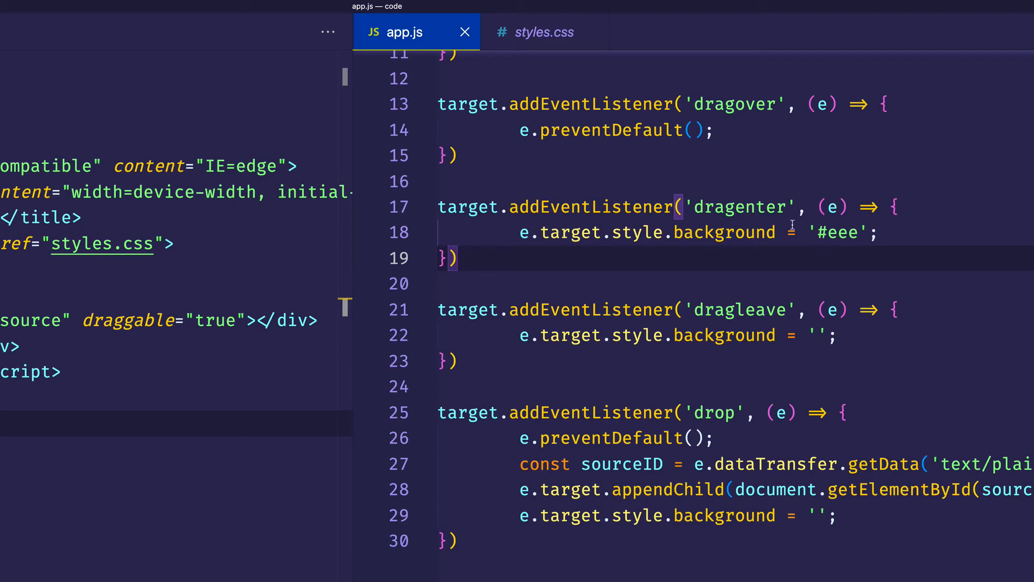
pyautogui.scroll(5, 855, 320)
pyautogui.click(736, 394)
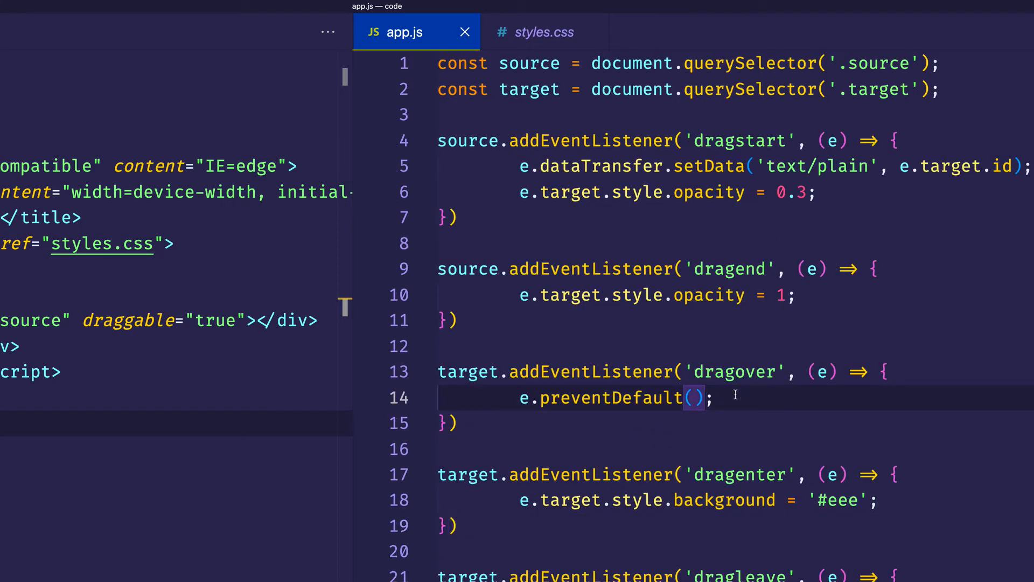
pyautogui.press('Return')
pyautogui.write('log')
pyautogui.press('Tab')
pyautogui.write("'")
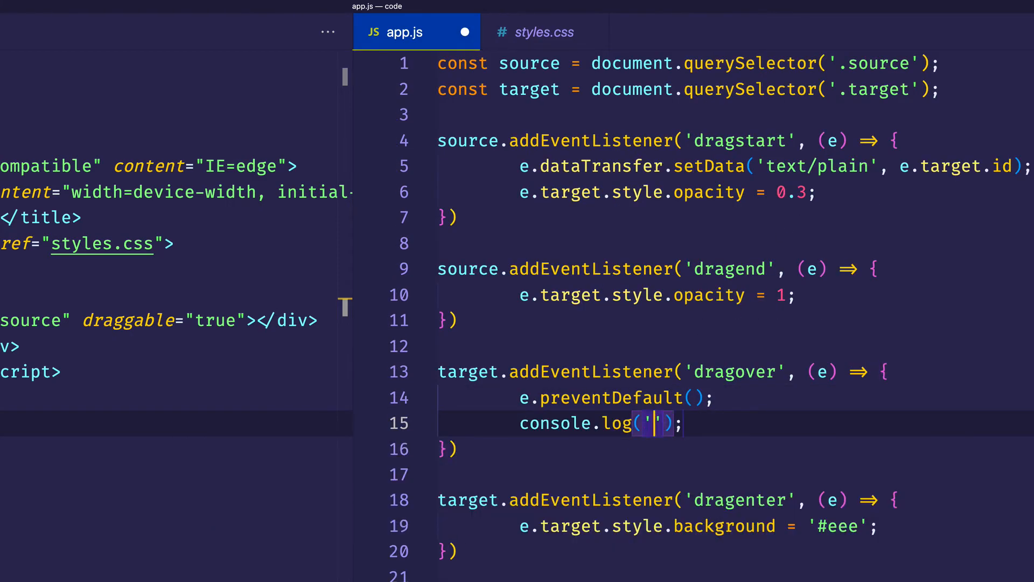
pyautogui.write('The Code ')
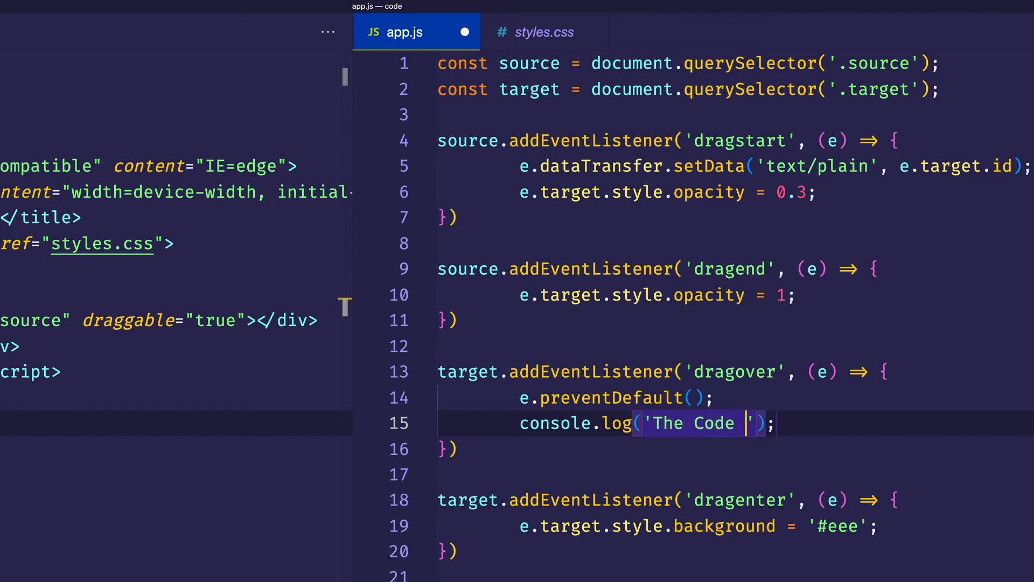
pyautogui.write('Creative')
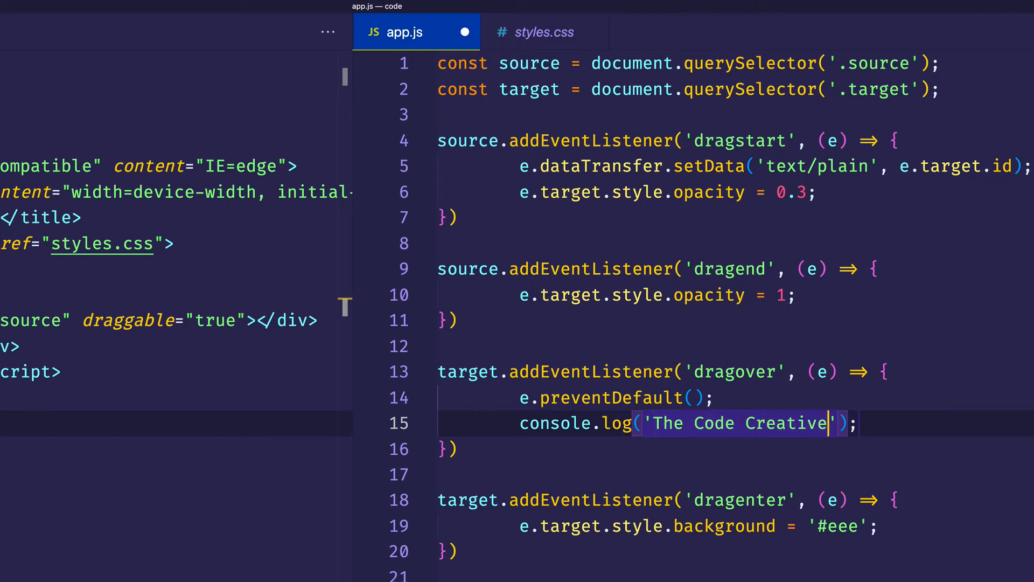
pyautogui.hotkey('ctrl', 's')
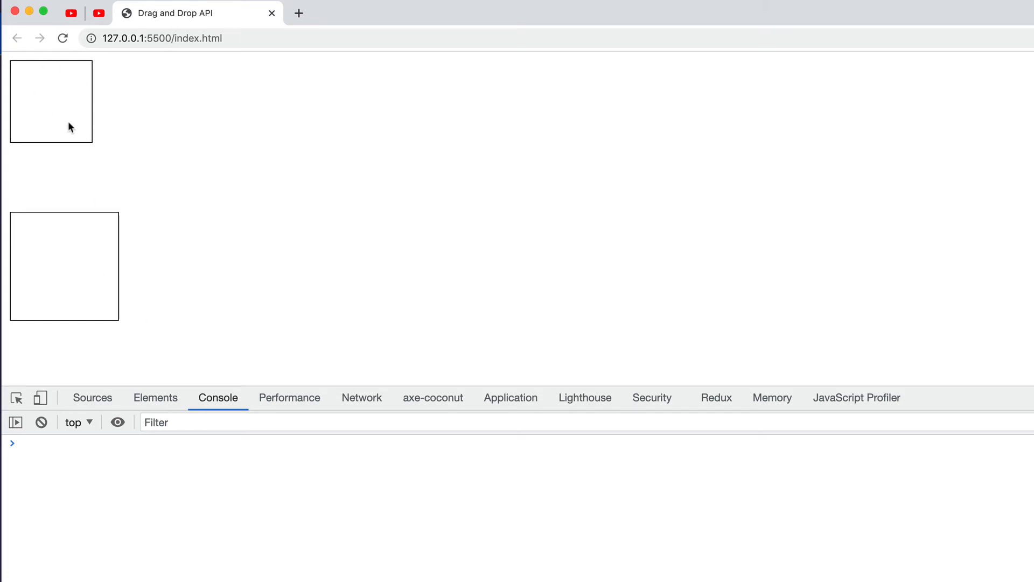
# Hold the top square over the drop box so dragover logs pile up, then drop it.
pyautogui.moveTo(68, 126)
pyautogui.mouseDown()
pyautogui.moveTo(86, 175)
pyautogui.moveTo(80, 249)
pyautogui.mouseUp()
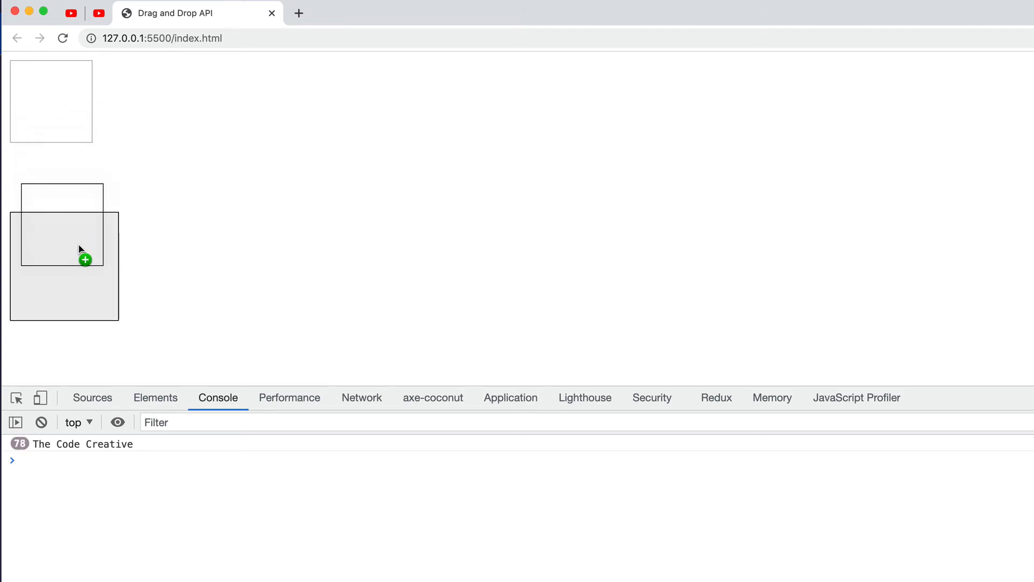
pyautogui.moveTo(80, 250); pyautogui.dragTo(81, 249)
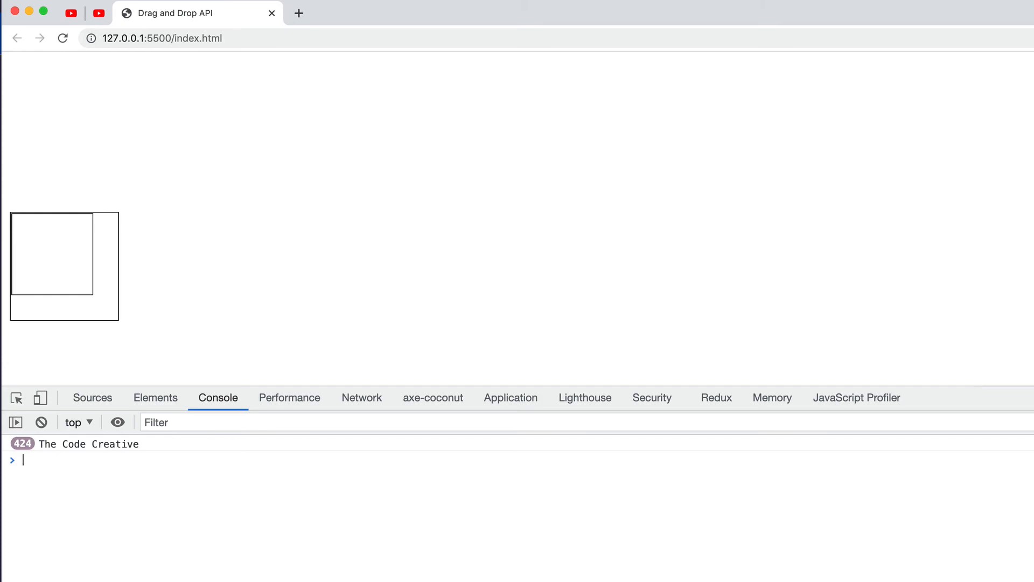
pyautogui.press('super+Tab')
# Add a drag listener on source logging 'What a drag!' and save app.js.
pyautogui.press('Tab')
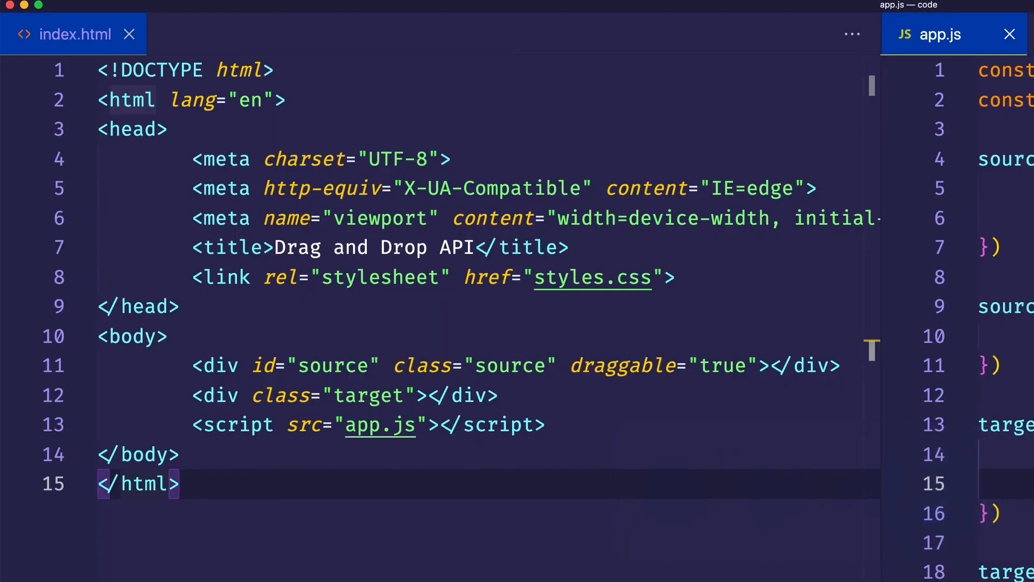
pyautogui.click(369, 365)
pyautogui.press('Return')
pyautogui.press('Return')
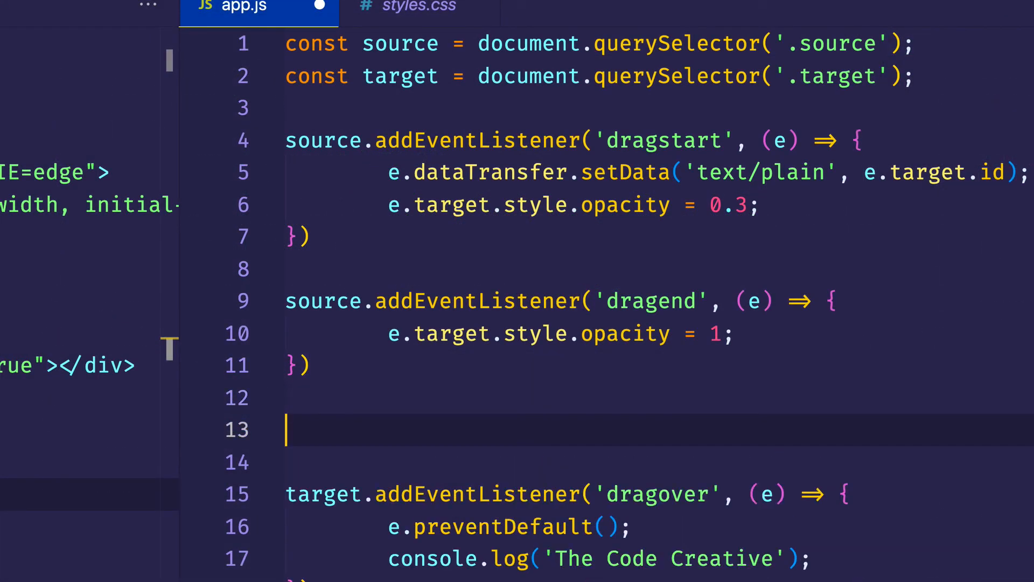
pyautogui.write('source.a')
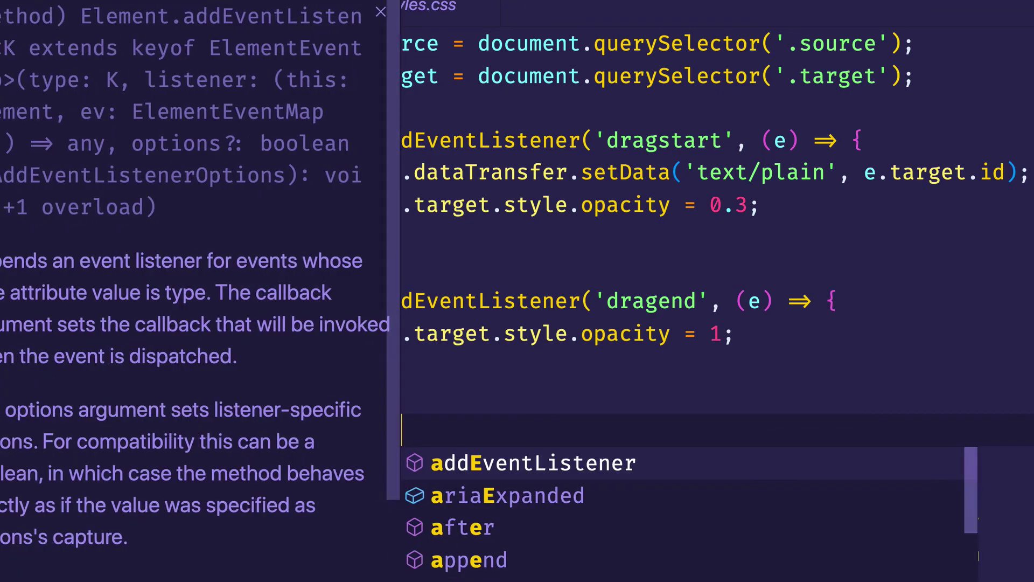
pyautogui.press('Tab')
pyautogui.write("('")
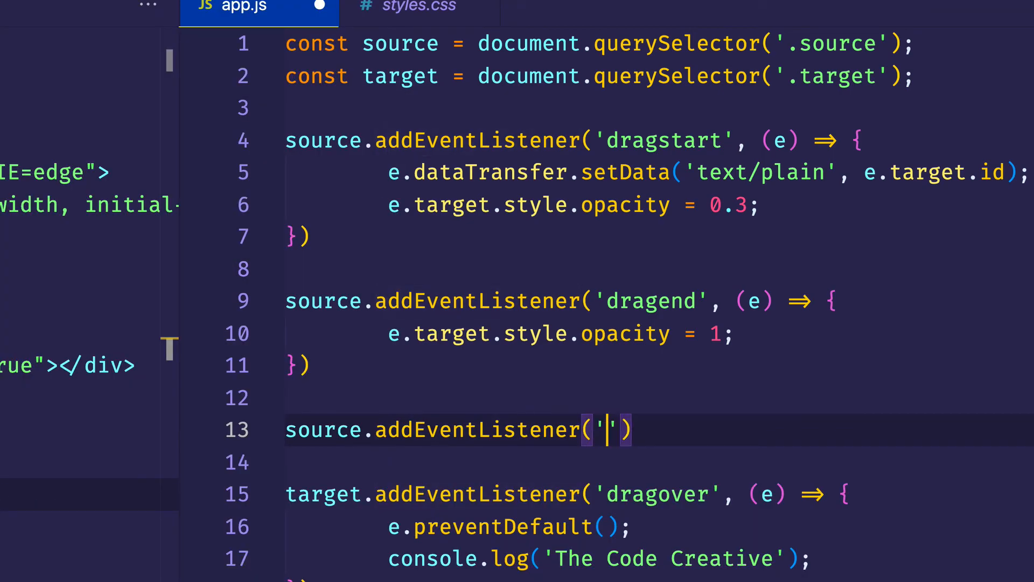
pyautogui.write('drag')
pyautogui.press('BackSpace')
pyautogui.write("', ")
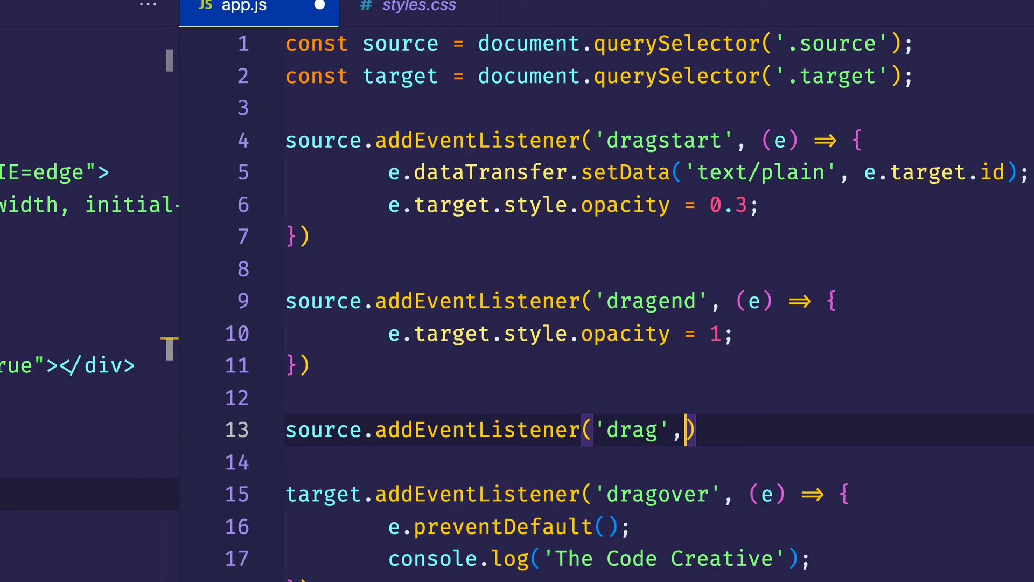
pyautogui.write('(e')
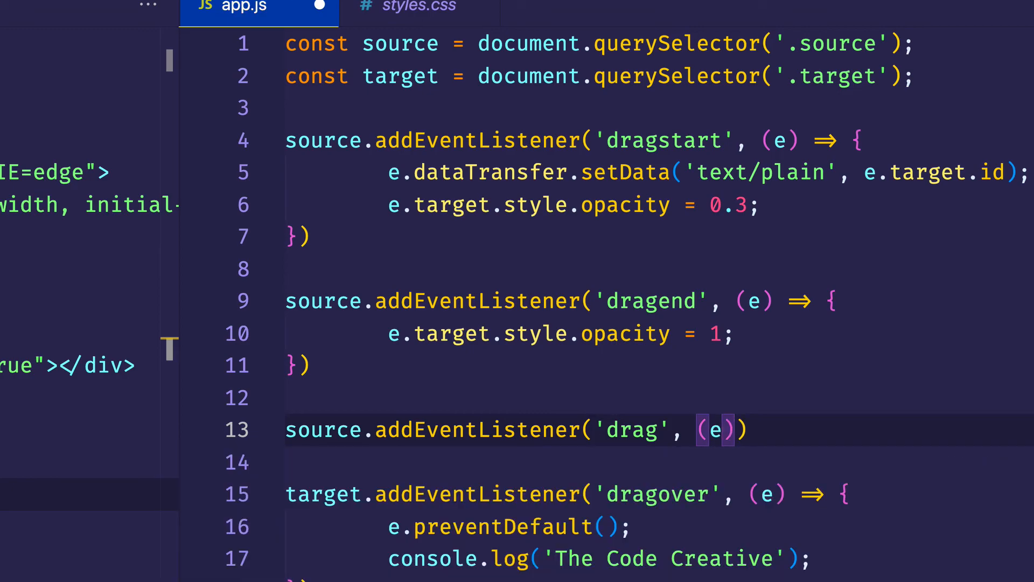
pyautogui.write(') =>')
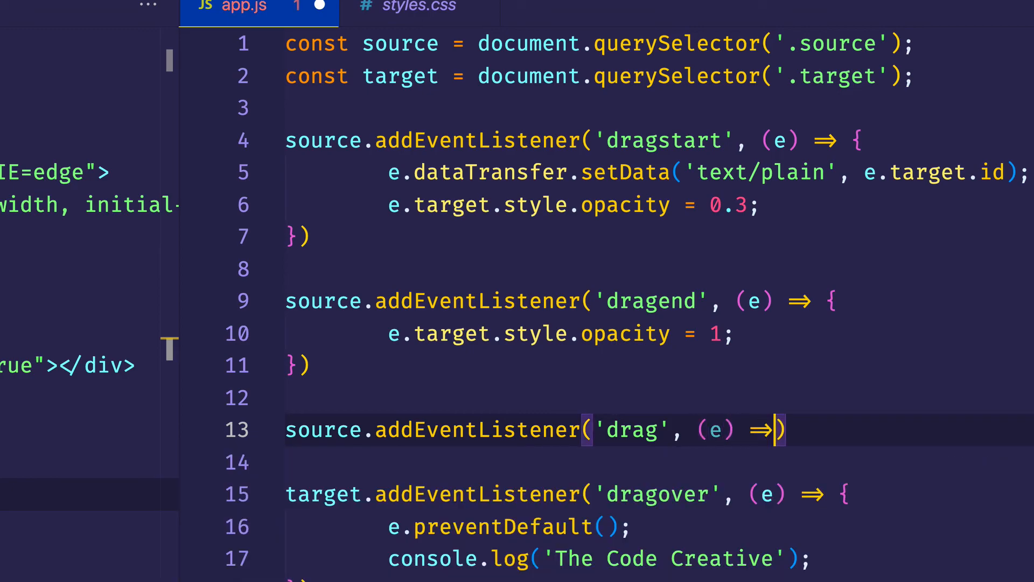
pyautogui.write(' {')
pyautogui.press('Return')
pyautogui.write('lg')
pyautogui.press('Tab')
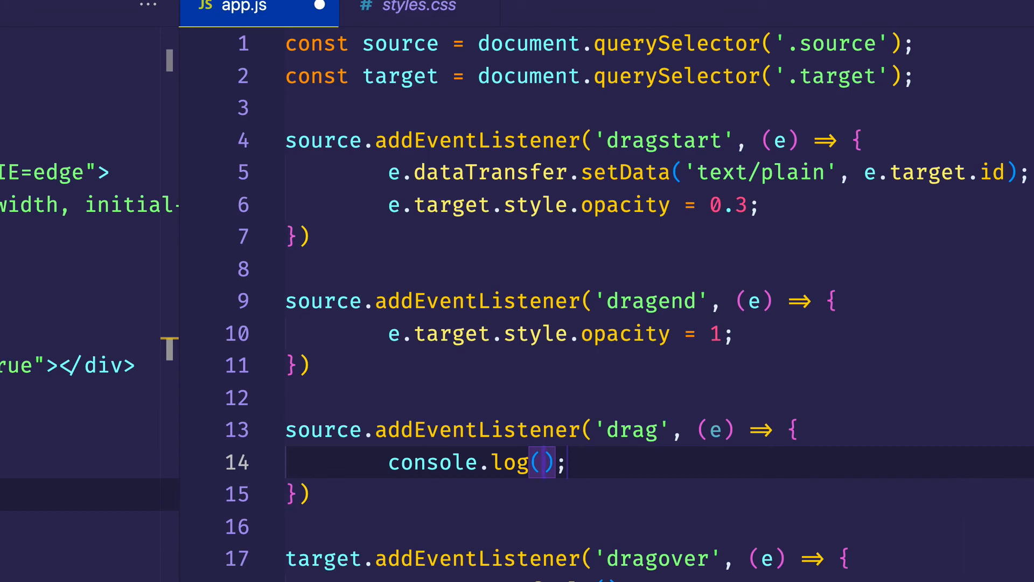
pyautogui.write("'What a ")
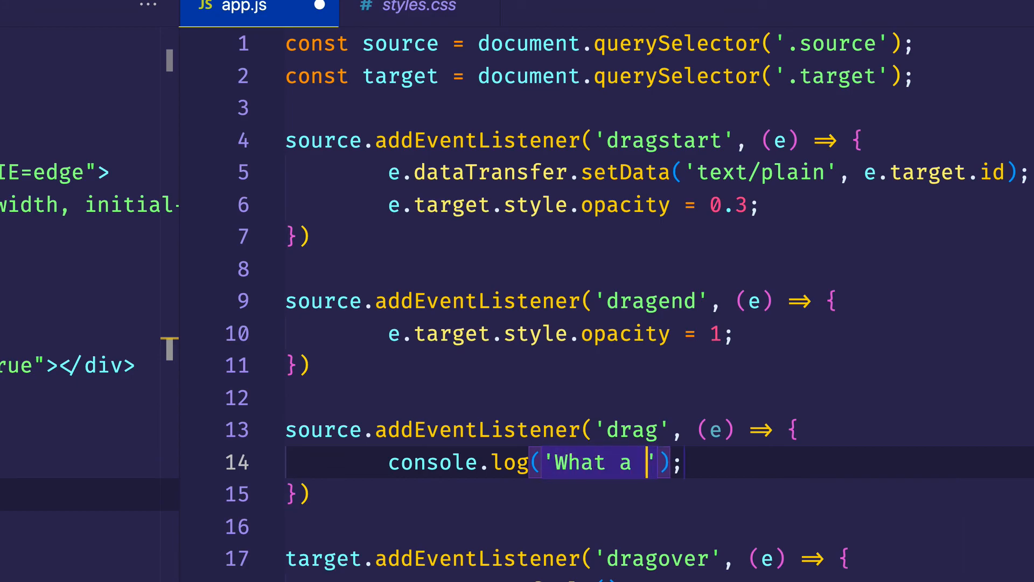
pyautogui.write('drag!')
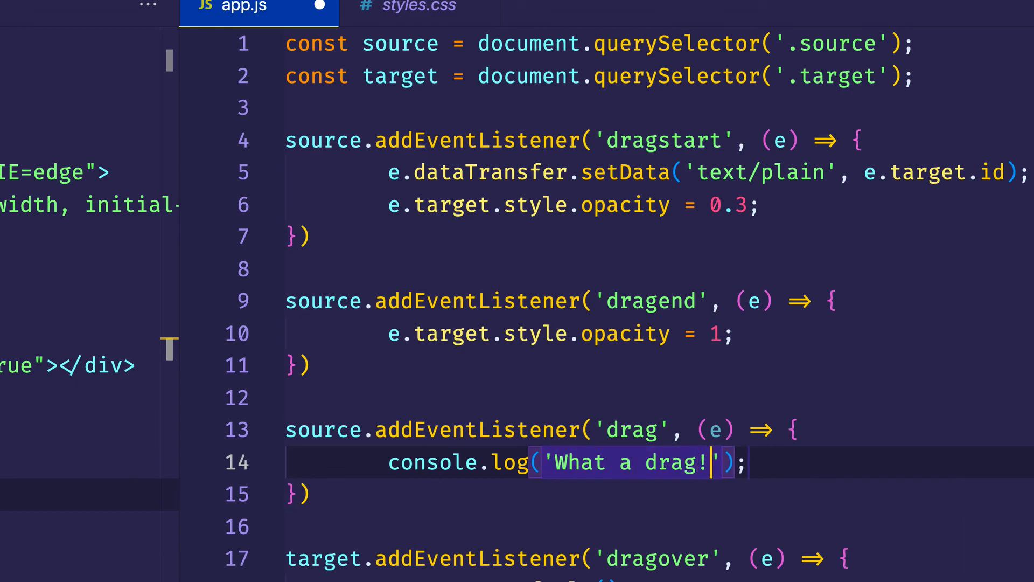
pyautogui.press('Escape')
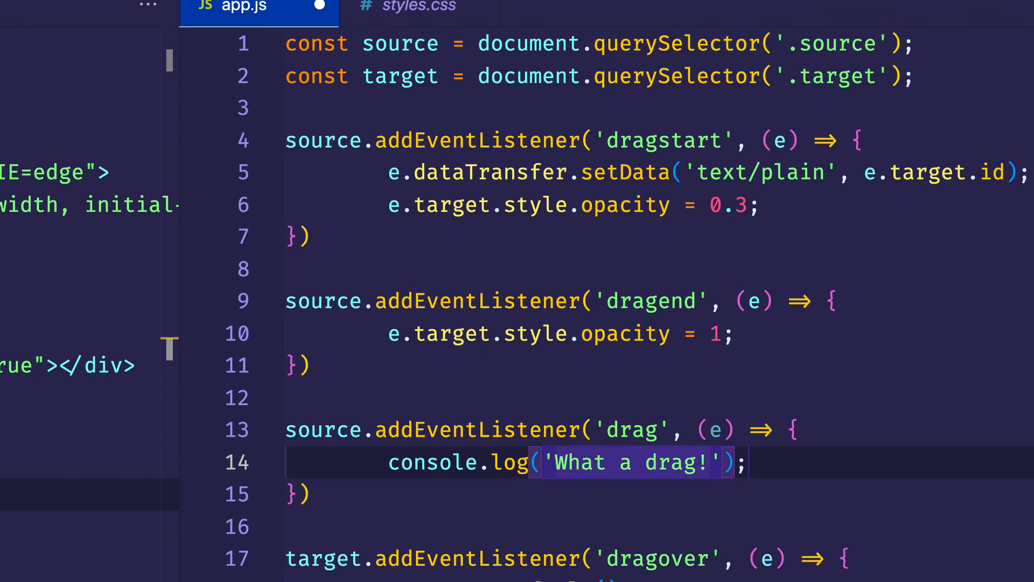
pyautogui.hotkey('ctrl', 's')
pyautogui.scroll(-3, 565, 324)
# Comment out the 'The Code Creative' dragover log and save again.
pyautogui.click(701, 533)
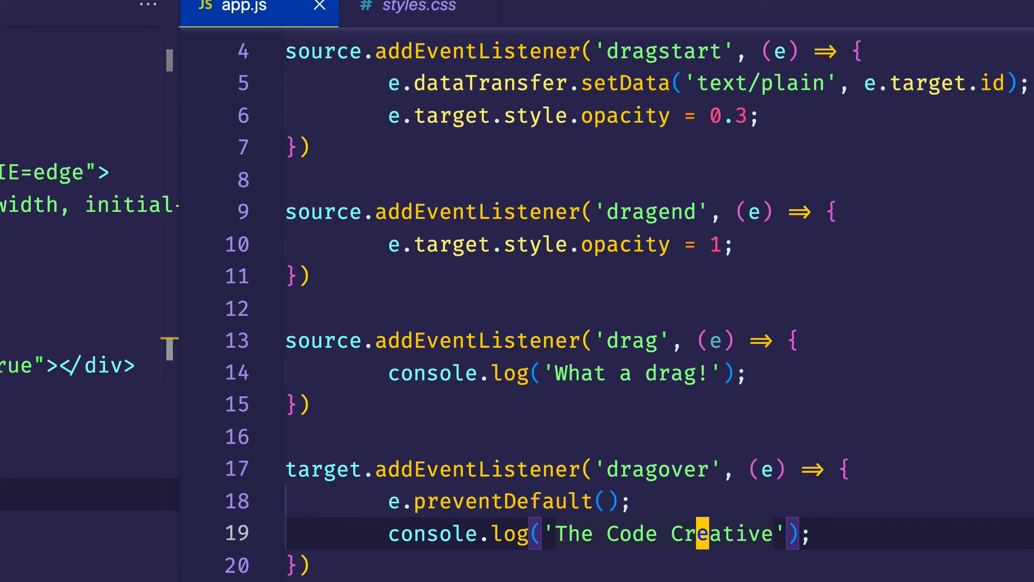
pyautogui.hotkey('ctrl', '/')
pyautogui.hotkey('ctrl', 's')
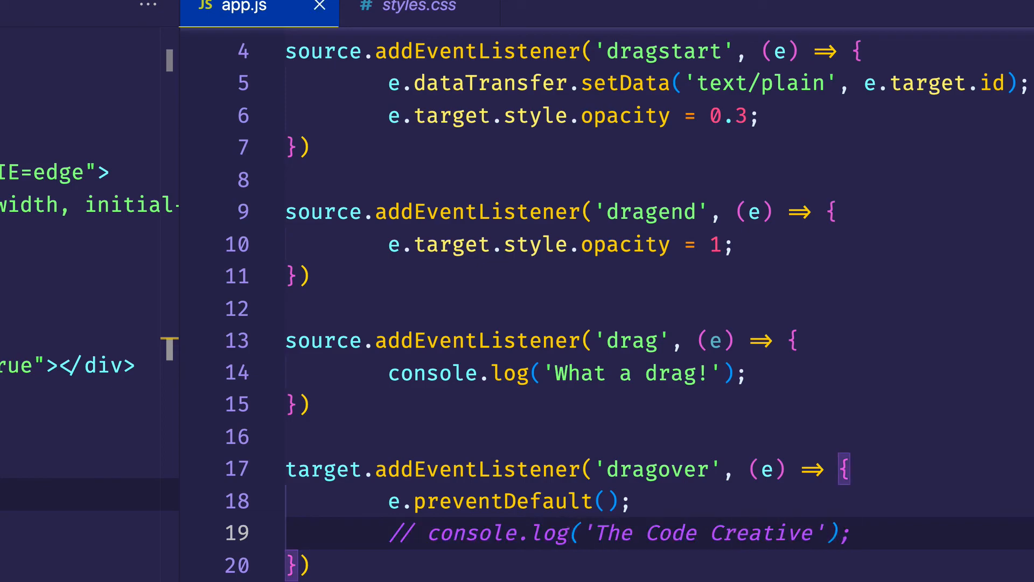
# Switch to Chrome to test the new drag logging.
pyautogui.press('super+Tab')
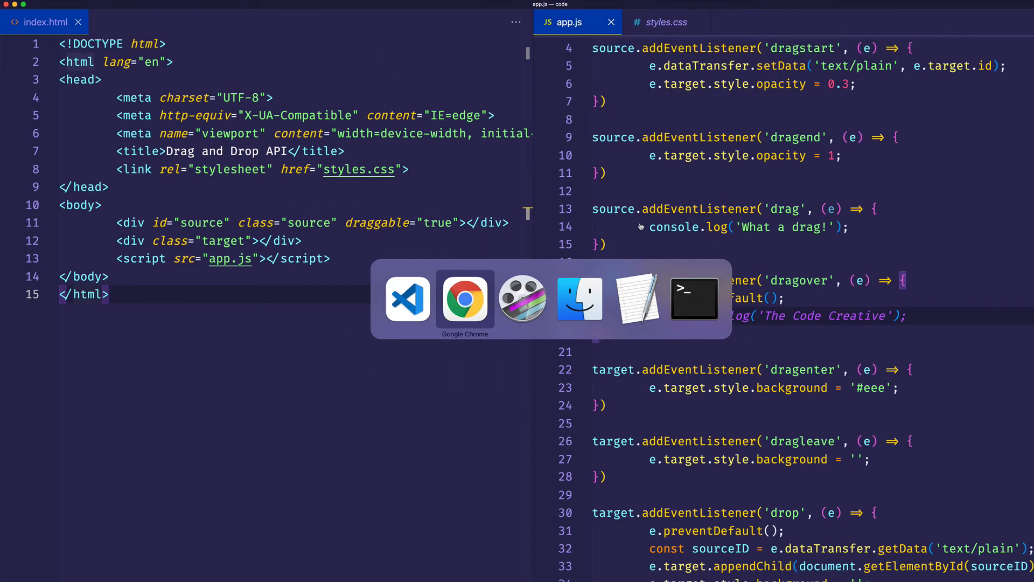